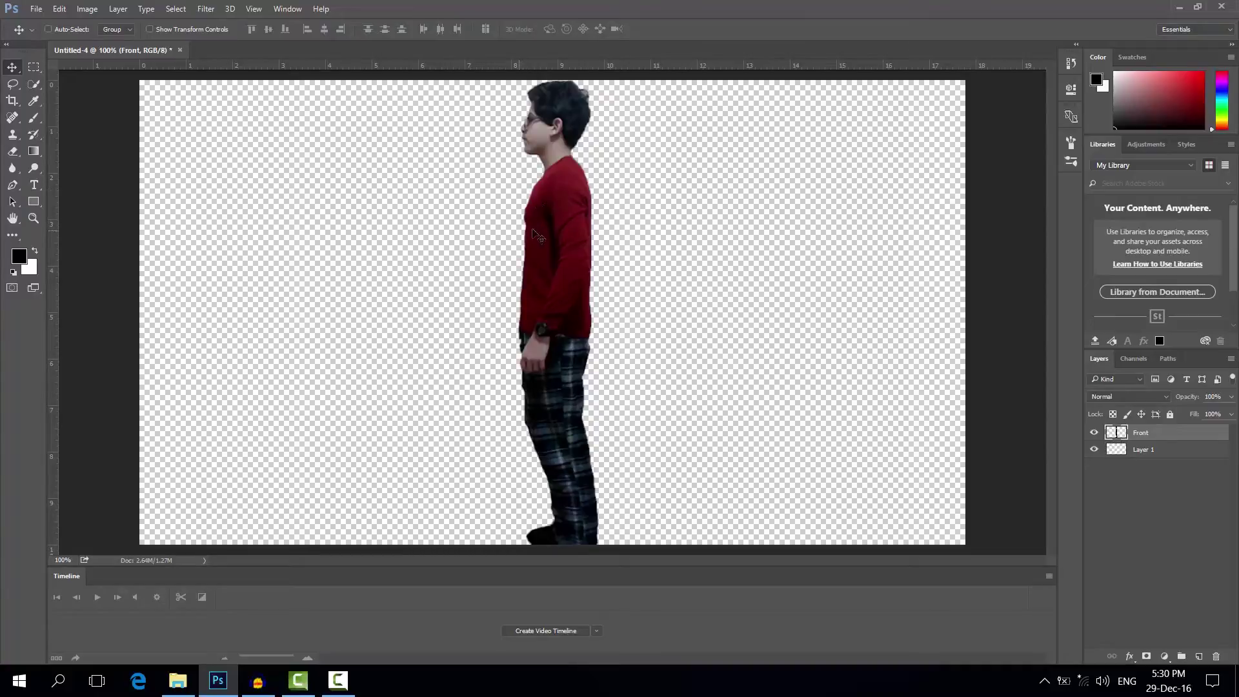
Step: Move the figure on the Front layer lower on the canvas, leaving empty space above the head
drag(548, 214, 541, 284)
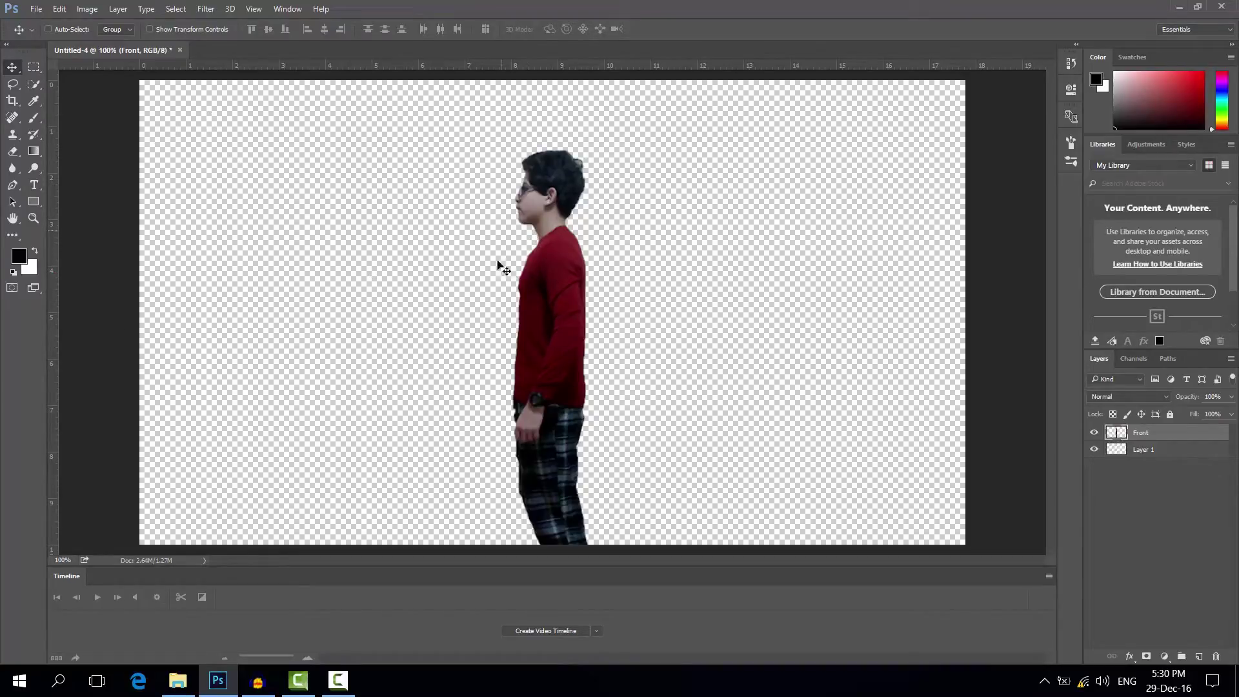
mouse_move(544, 290)
mouse_down()
mouse_move(677, 216)
mouse_move(562, 227)
mouse_move(541, 242)
mouse_move(546, 288)
mouse_move(544, 265)
mouse_move(544, 276)
mouse_up()
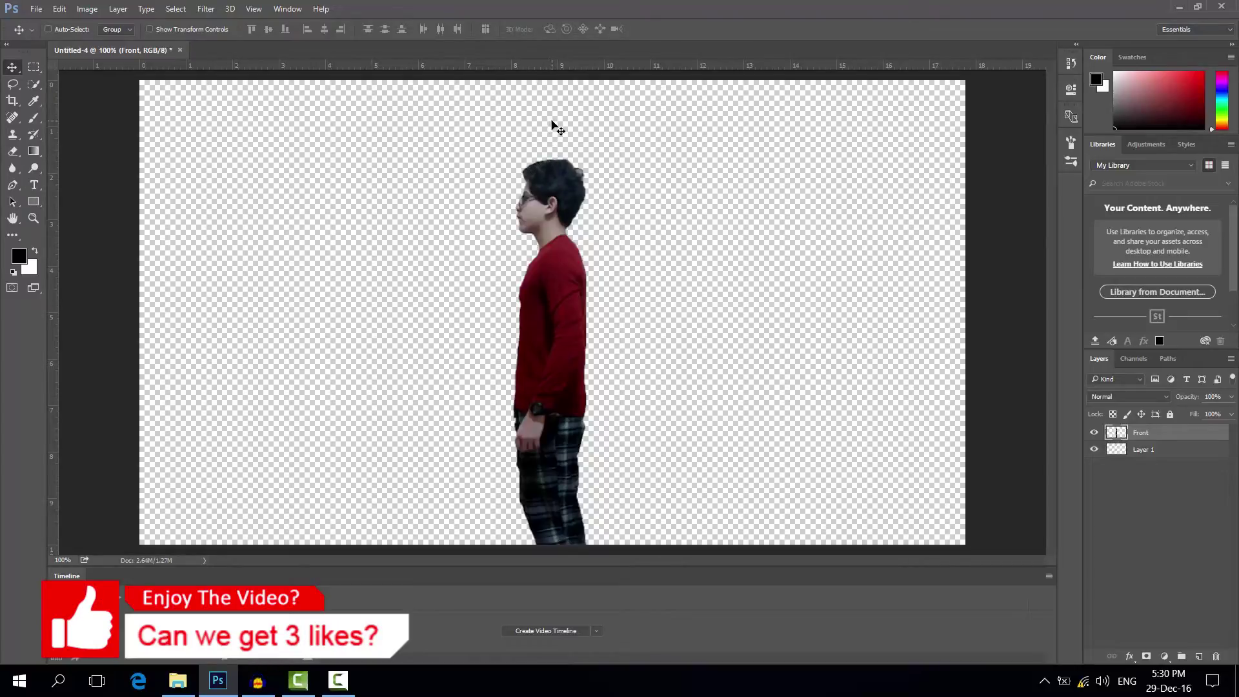
Step: Add a gradient fill layer beneath the Front layer using the black-to-white Foreground to Background preset
click(1156, 451)
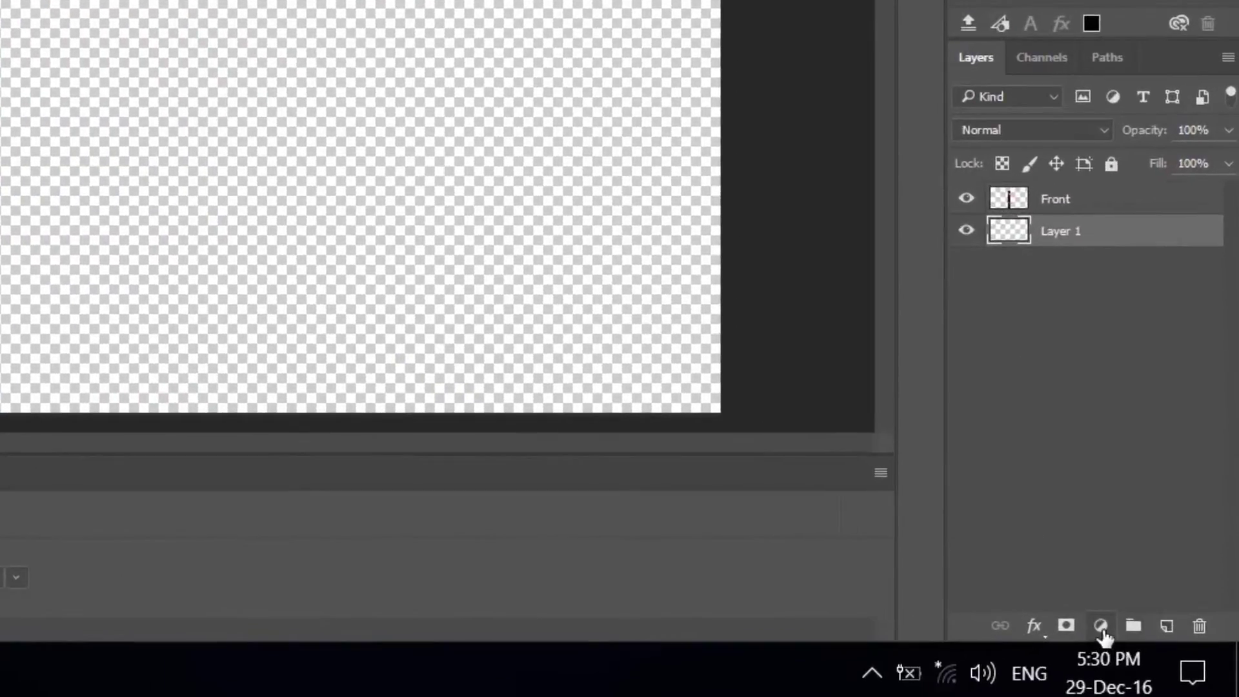
click(1101, 626)
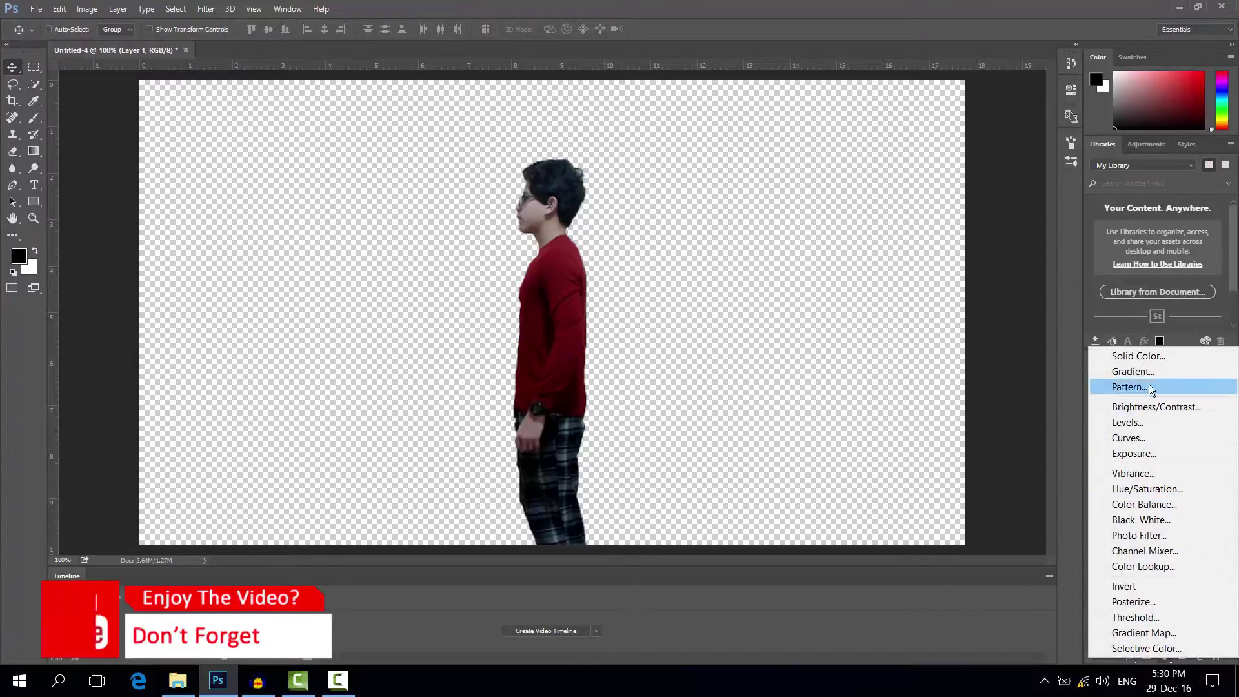
click(1143, 373)
click(582, 199)
click(506, 177)
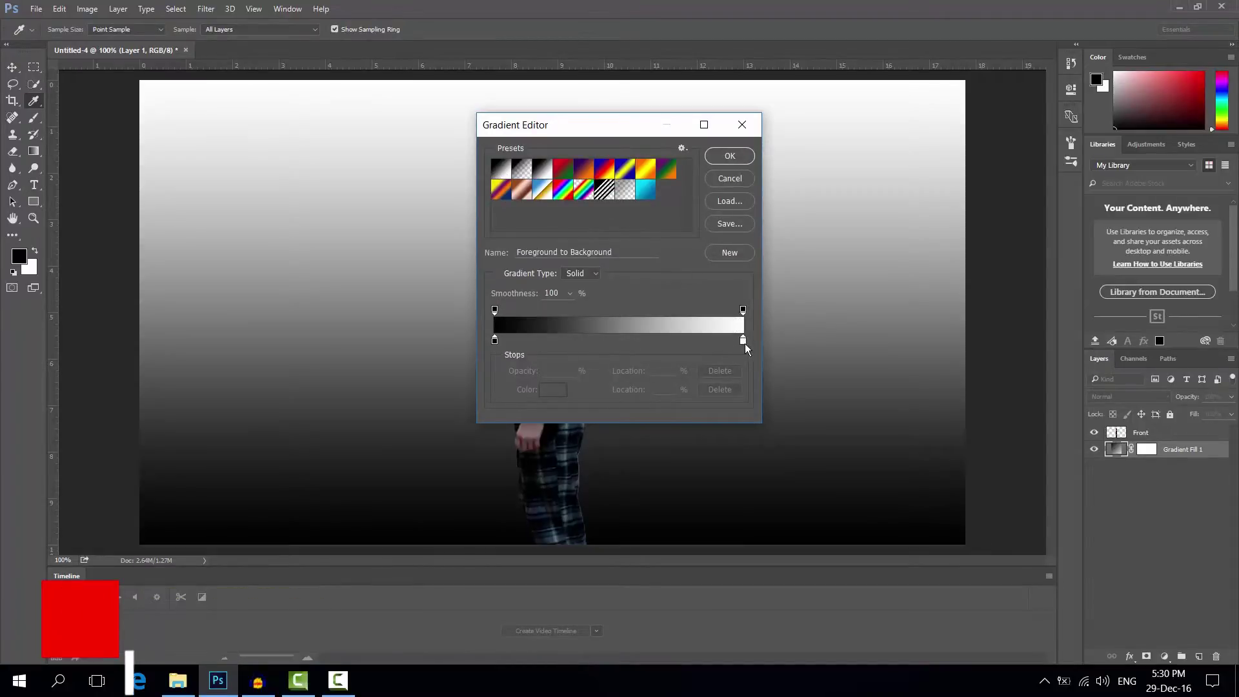
click(729, 155)
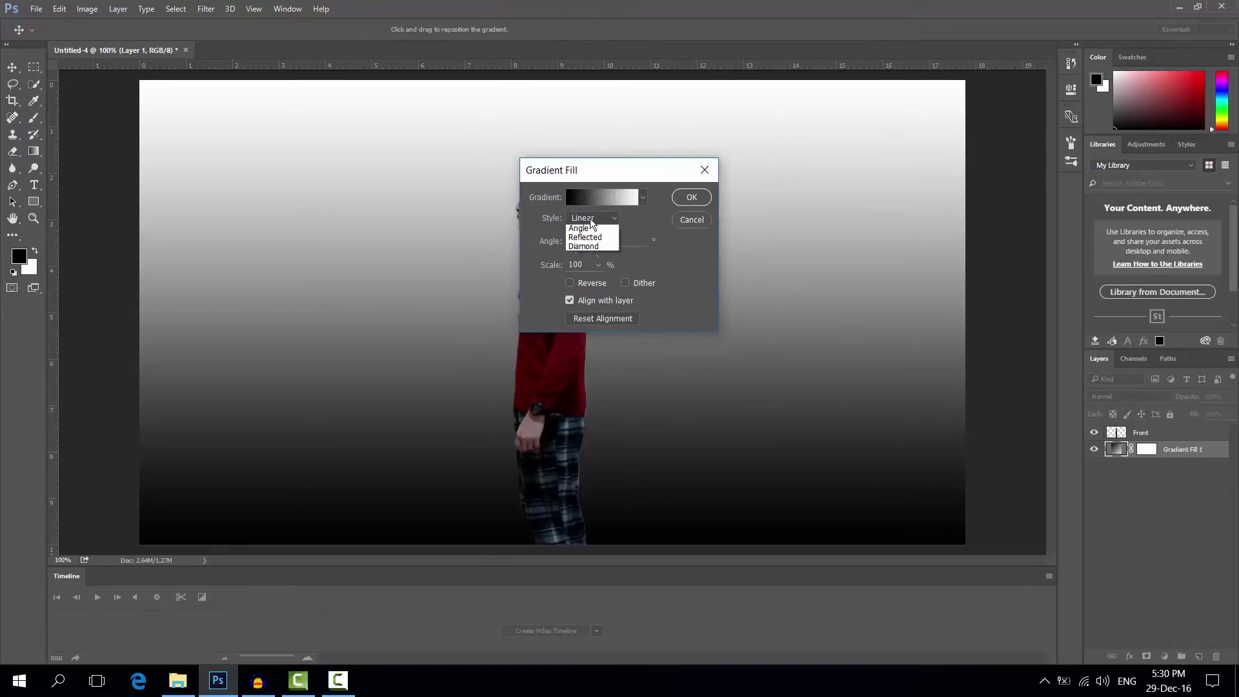
Step: Make the gradient fill radial and reversed, scale it to 352%, and apply it
click(595, 237)
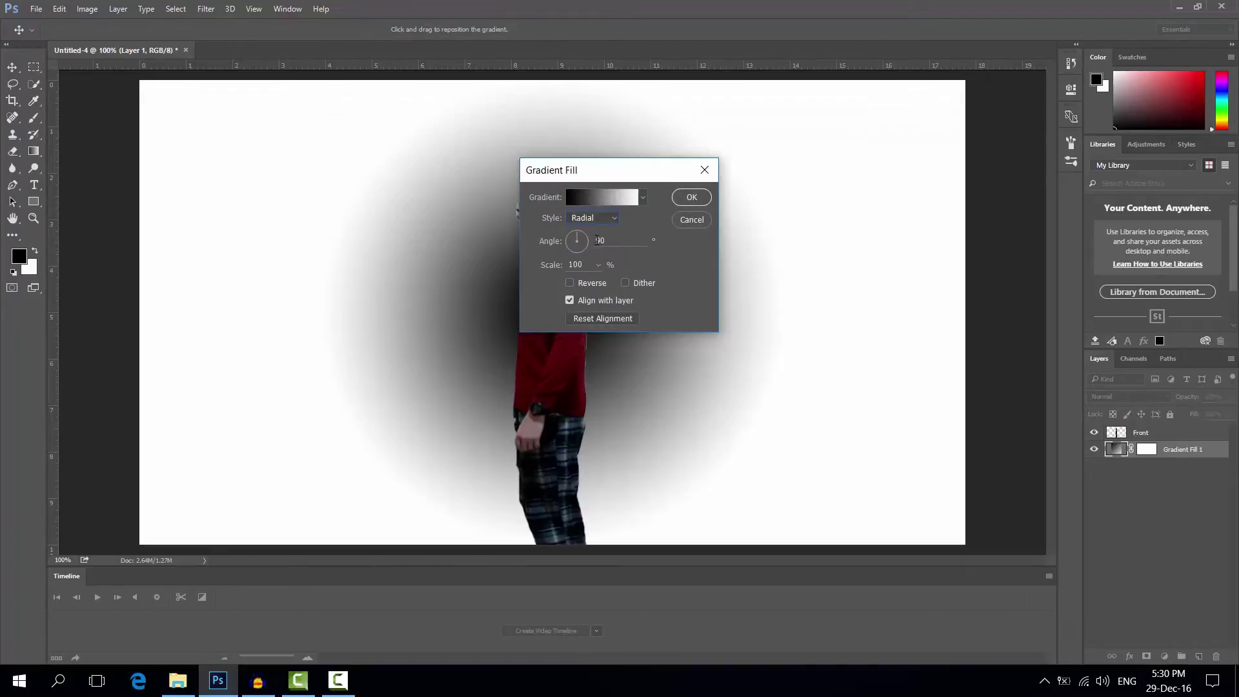
click(573, 282)
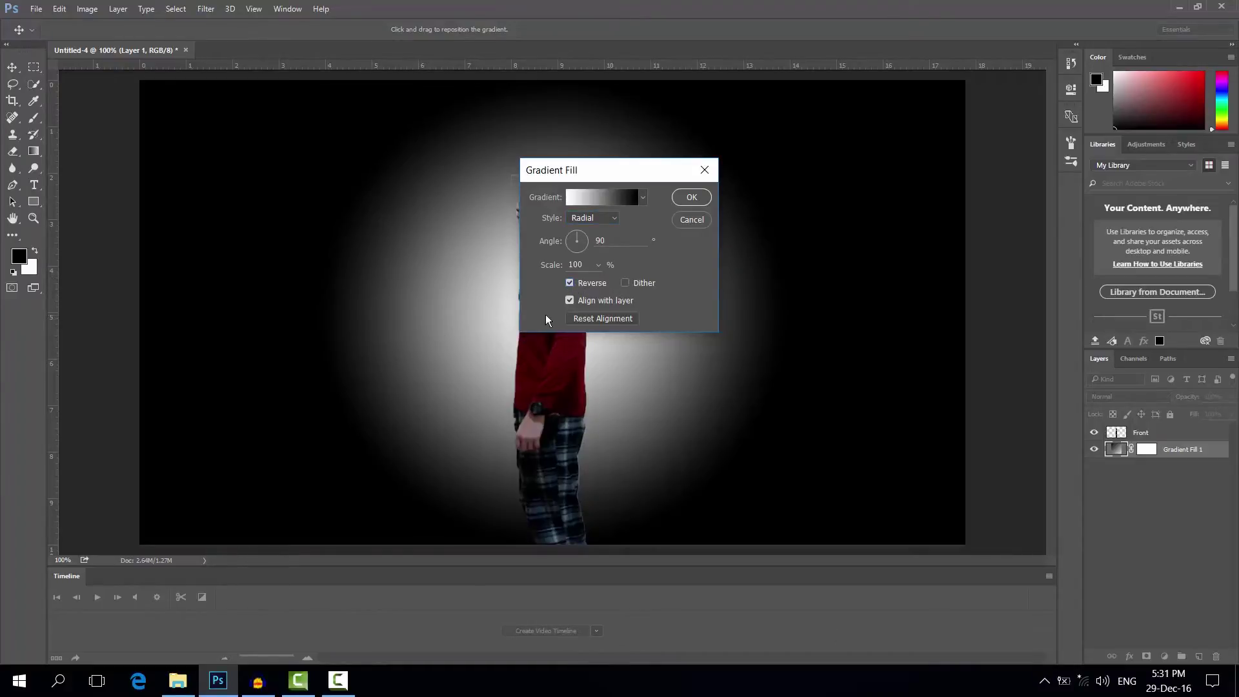
click(598, 265)
drag(606, 286, 610, 284)
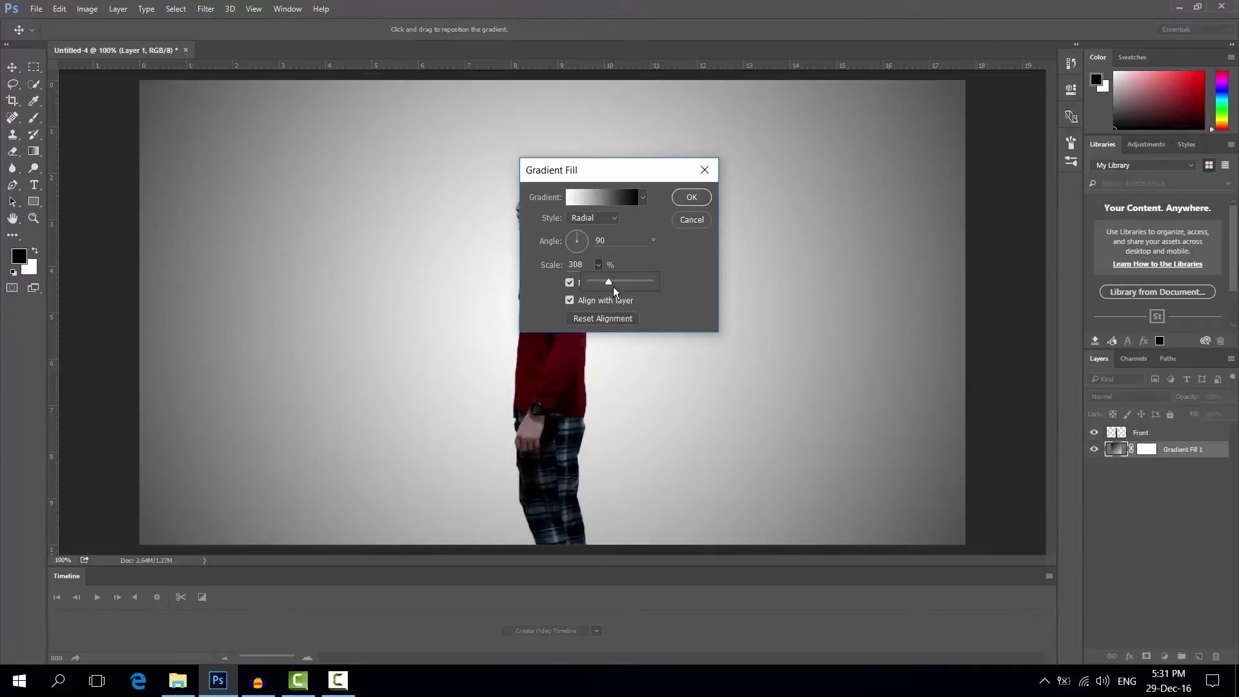
drag(610, 283, 611, 282)
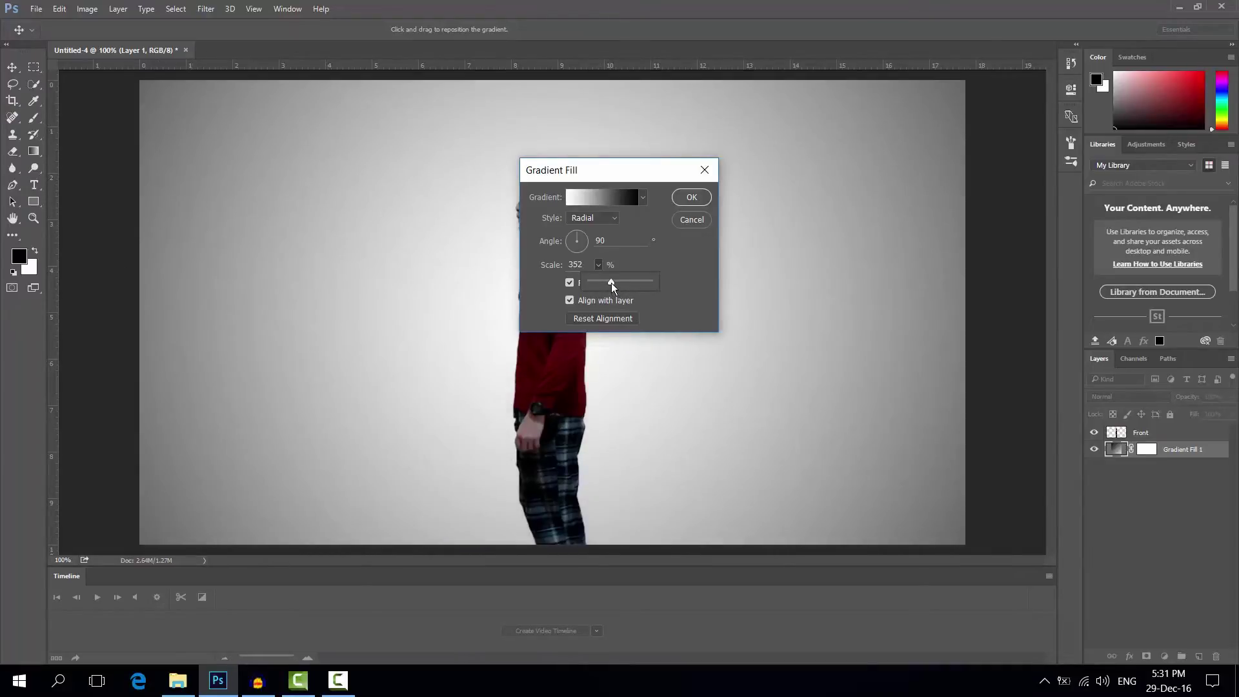
click(691, 198)
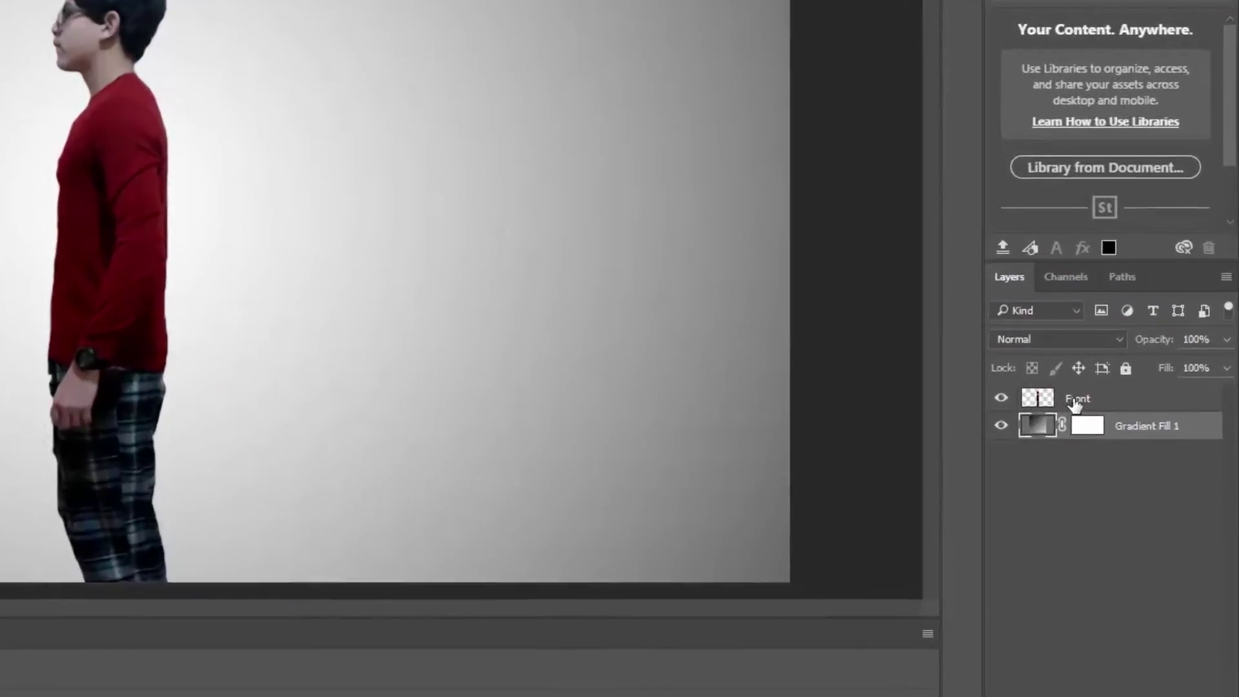
Step: Duplicate the Front layer, hide the duplicate and make the original Front layer active
click(1106, 417)
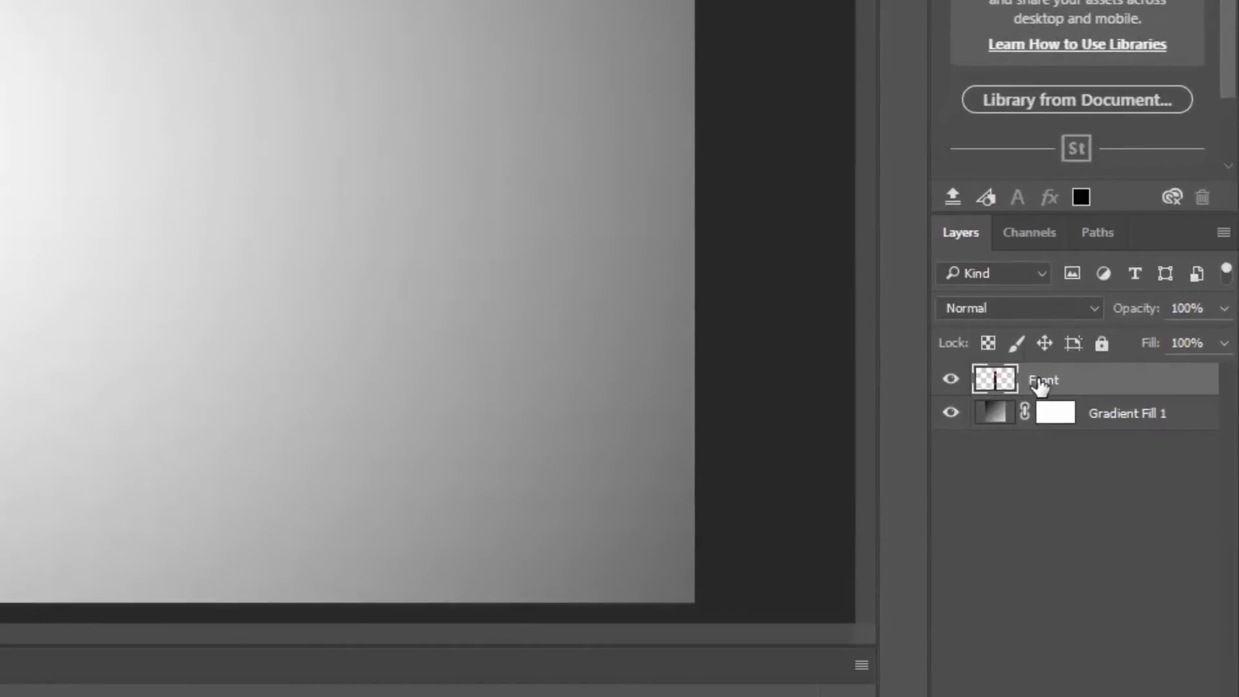
key(ctrl+j)
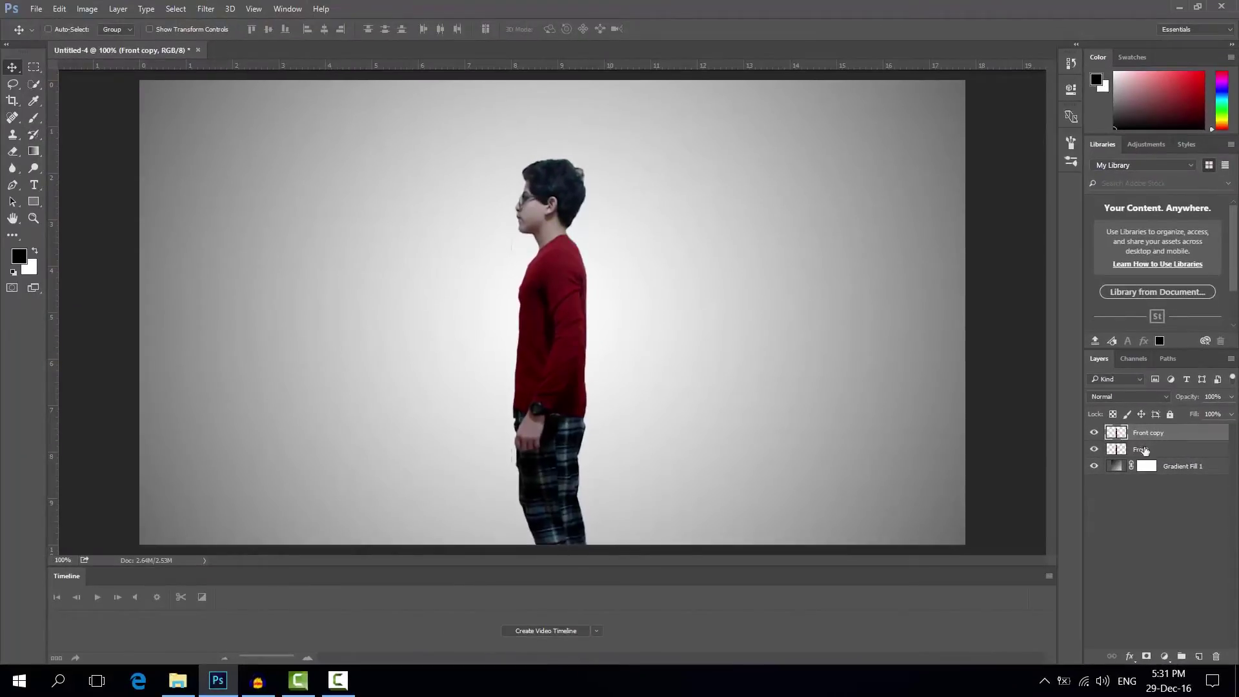
click(1095, 433)
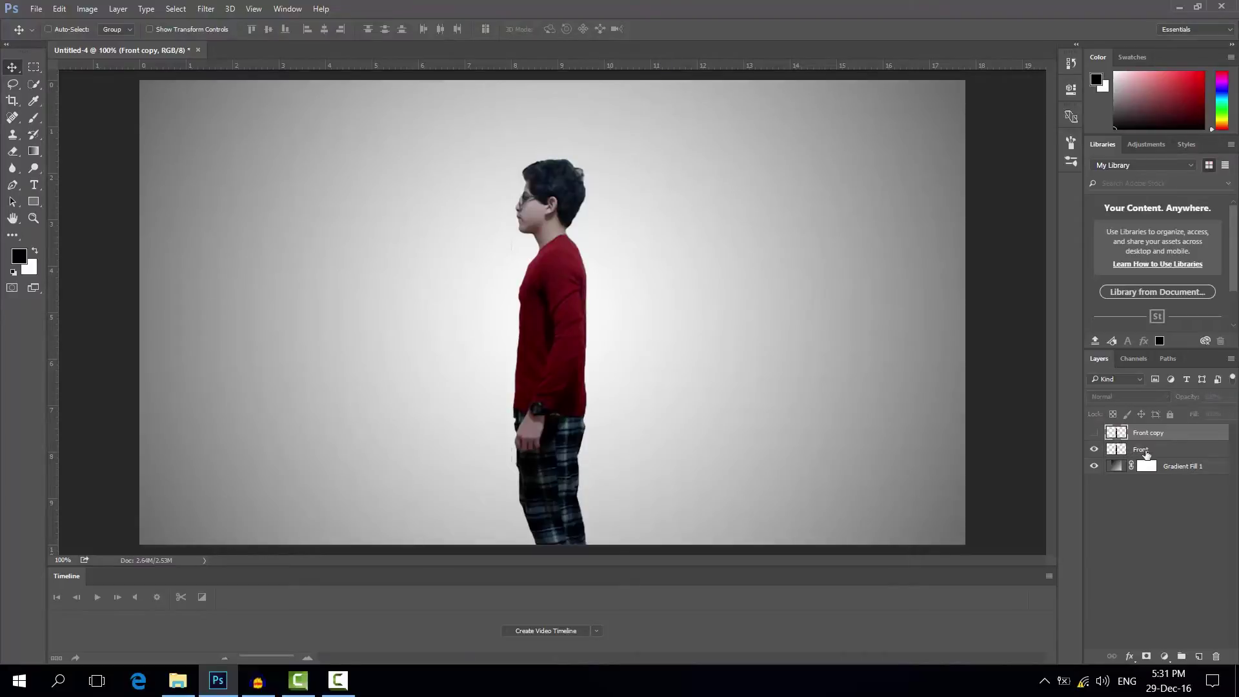
click(1143, 450)
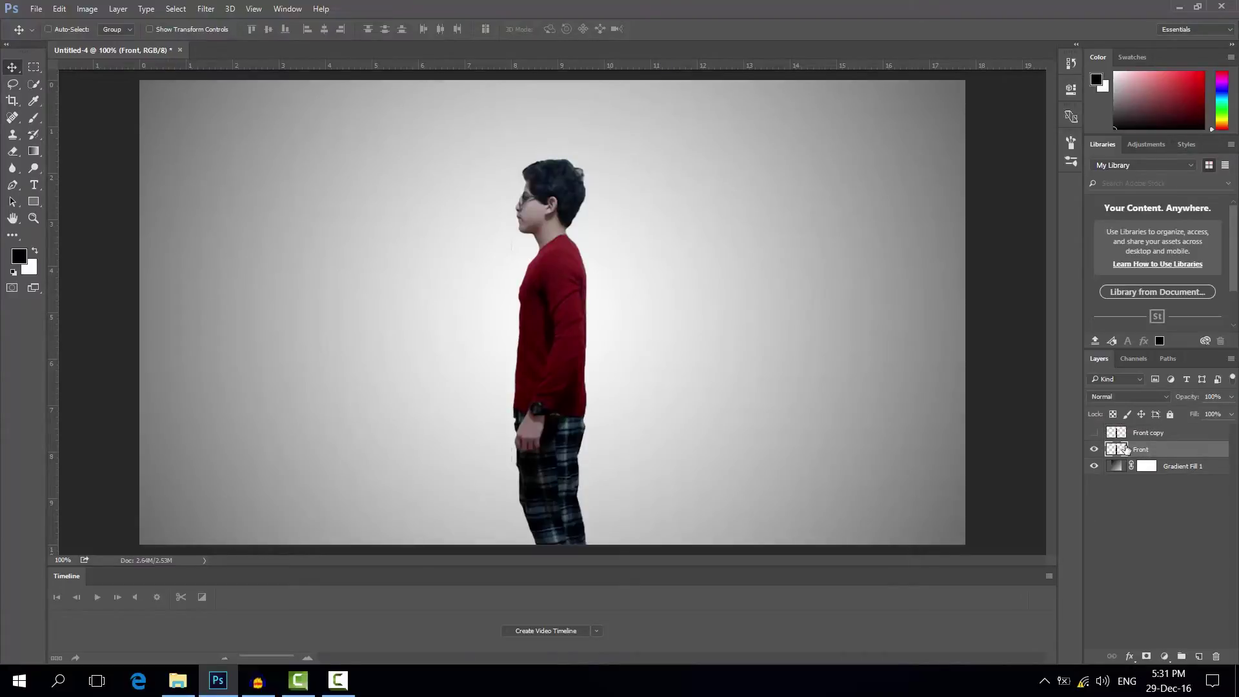
click(1095, 434)
Step: Open the Front layer in Liquify and smear the hair, face and red sweater rightwards to the canvas edge
click(206, 8)
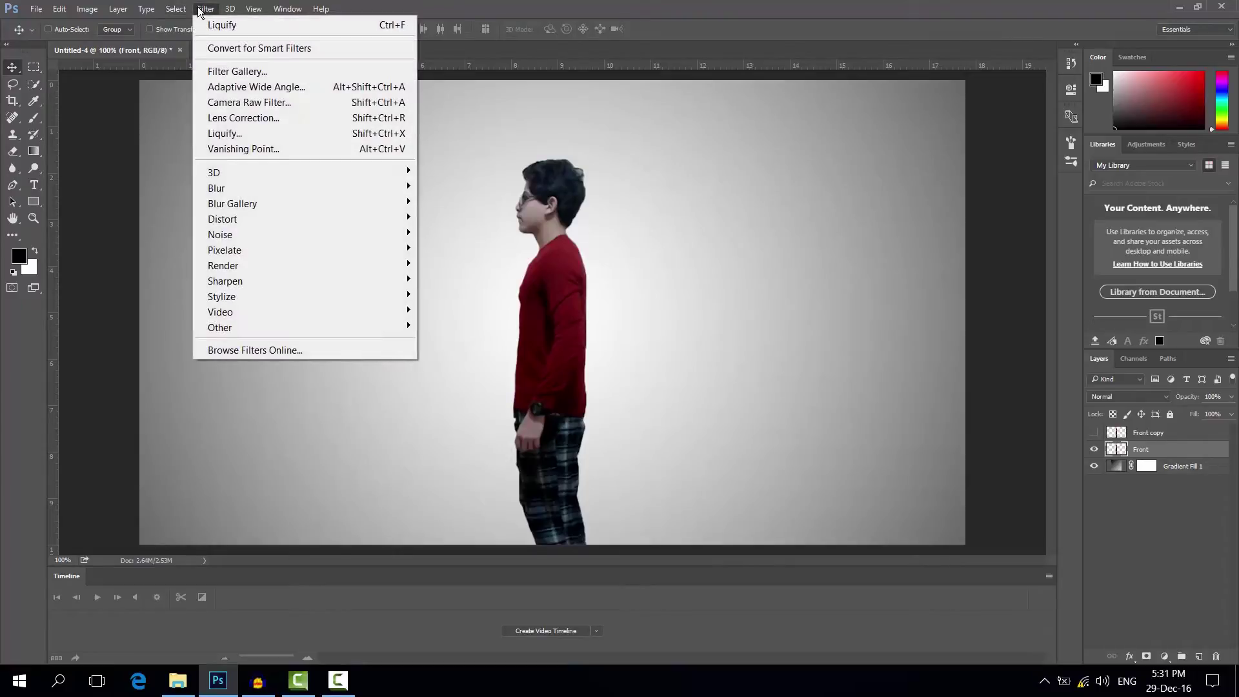
click(257, 133)
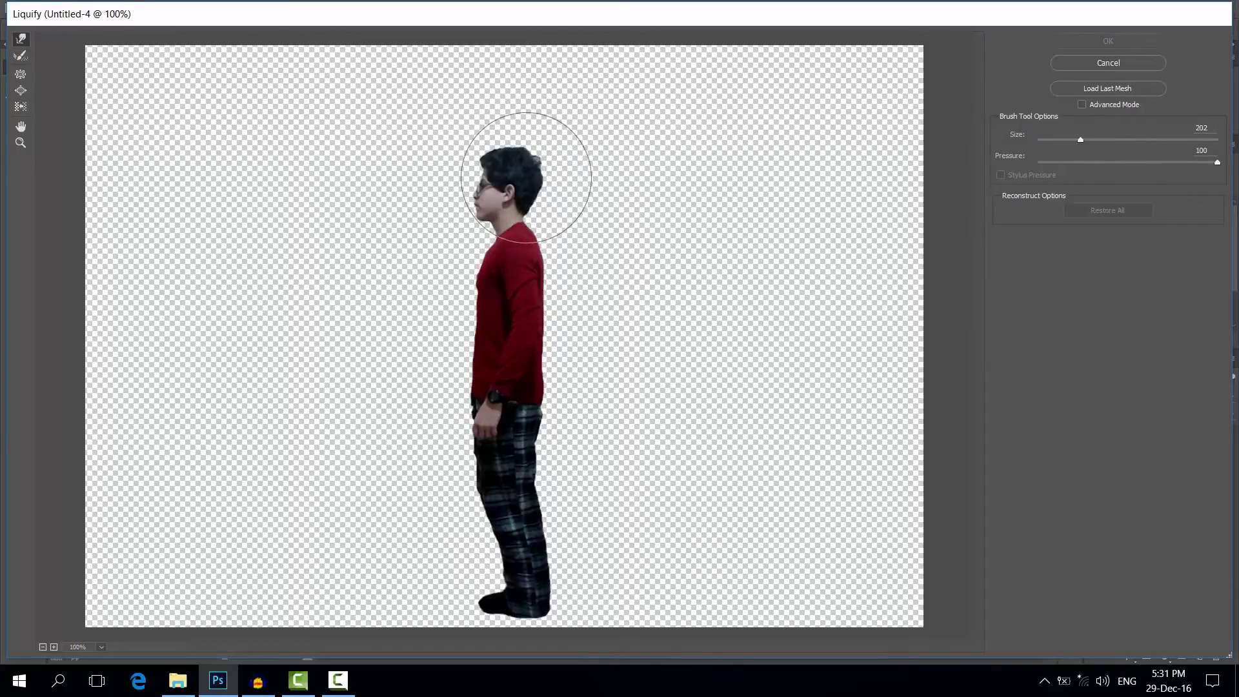
drag(526, 174, 646, 155)
drag(528, 171, 649, 71)
mouse_move(540, 129)
mouse_down()
mouse_move(581, 138)
mouse_move(713, 100)
mouse_move(736, 175)
mouse_move(637, 221)
mouse_move(852, 222)
mouse_move(646, 38)
mouse_move(677, 123)
mouse_move(714, 152)
mouse_move(645, 201)
mouse_move(753, 161)
mouse_move(783, 124)
mouse_move(741, 125)
mouse_move(844, 124)
mouse_move(901, 80)
mouse_move(829, 103)
mouse_move(897, 84)
mouse_move(701, 178)
mouse_up()
mouse_move(539, 269)
mouse_down()
mouse_move(594, 263)
mouse_move(540, 276)
mouse_move(613, 213)
mouse_move(761, 166)
mouse_up()
drag(614, 226, 750, 186)
drag(548, 304, 802, 269)
drag(678, 304, 808, 271)
mouse_move(587, 286)
mouse_down()
mouse_move(808, 249)
mouse_move(680, 243)
mouse_move(871, 213)
mouse_up()
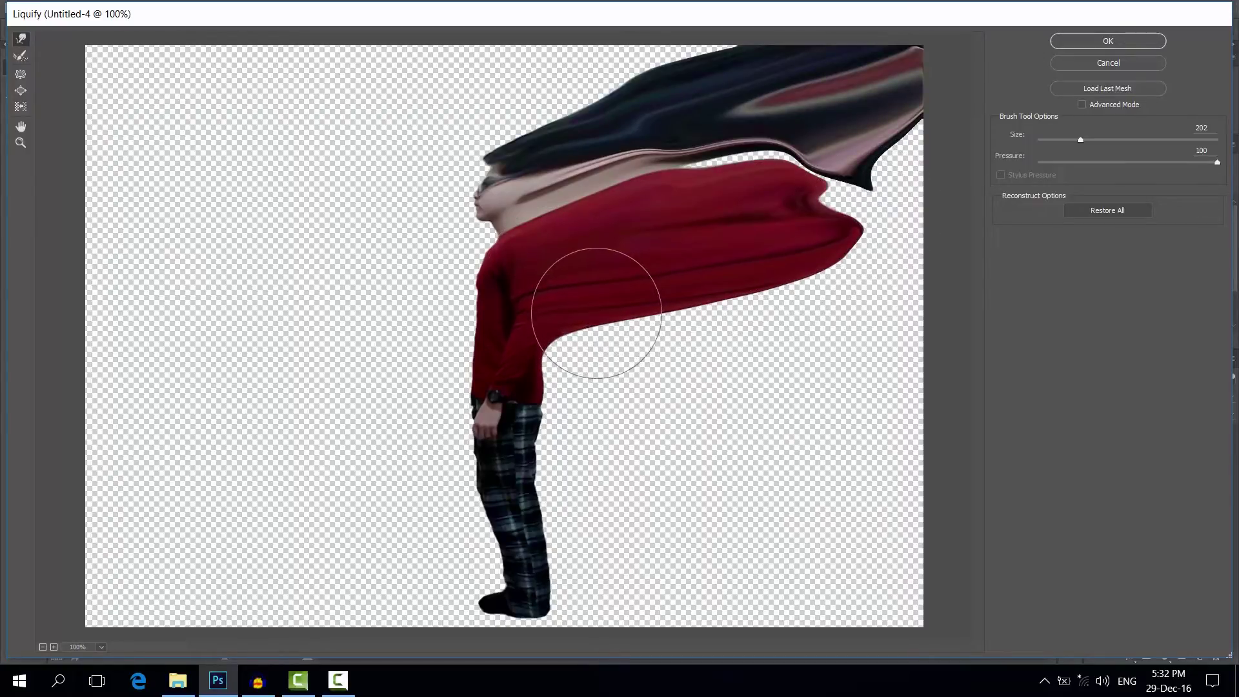
drag(698, 213, 844, 200)
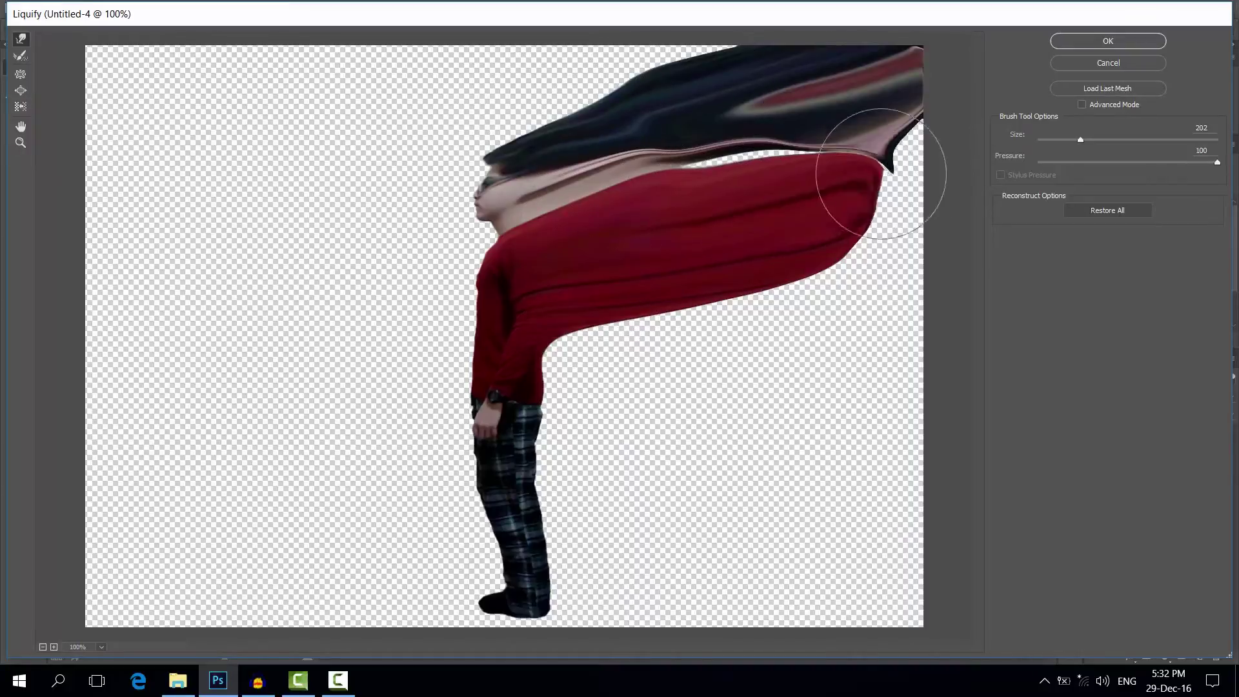
mouse_move(678, 193)
mouse_down()
mouse_move(740, 161)
mouse_move(830, 157)
mouse_up()
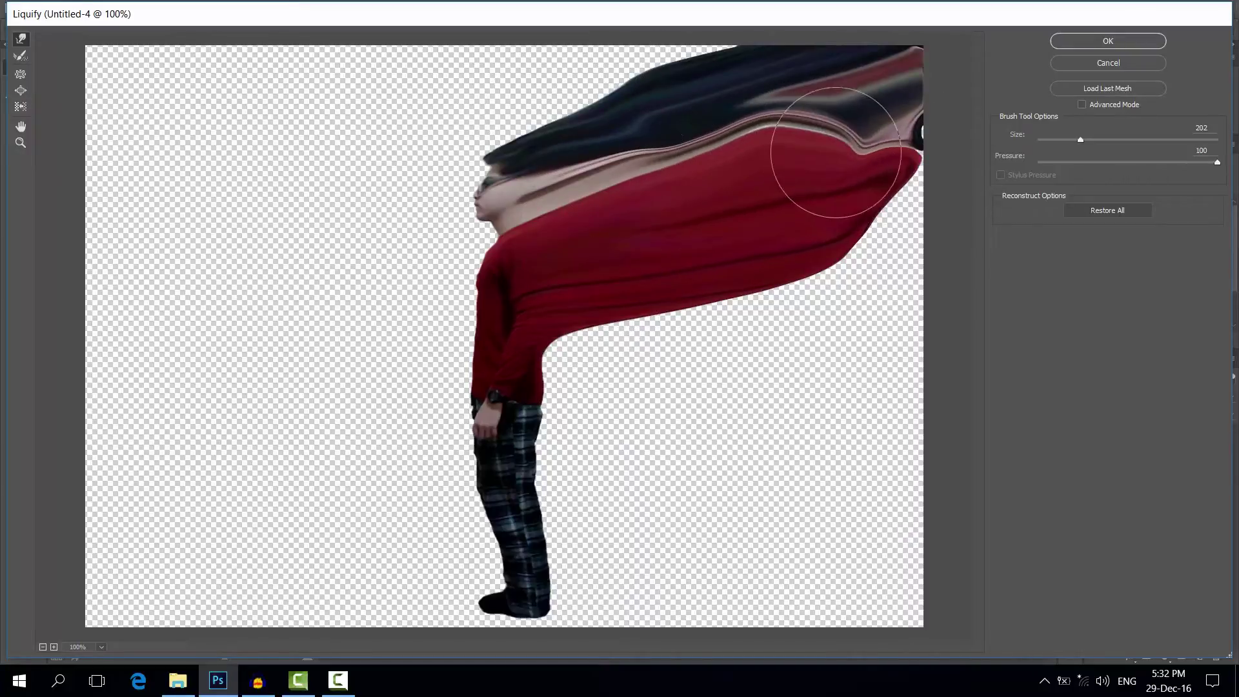
mouse_move(492, 318)
mouse_down()
mouse_move(955, 256)
mouse_move(863, 359)
mouse_move(788, 338)
mouse_move(797, 462)
mouse_move(962, 448)
mouse_move(835, 381)
mouse_move(839, 168)
mouse_up()
Step: Smear the trousers and feet rightwards to the canvas edge and apply the Liquify filter
mouse_move(484, 517)
mouse_down()
mouse_move(776, 572)
mouse_move(820, 504)
mouse_up()
mouse_move(609, 534)
mouse_down()
mouse_move(477, 548)
mouse_move(581, 581)
mouse_move(613, 512)
mouse_move(642, 526)
mouse_move(835, 507)
mouse_up()
key(ctrl+z)
key(ctrl+z)
key(ctrl+z)
key(ctrl+alt+z)
key(ctrl+alt+z)
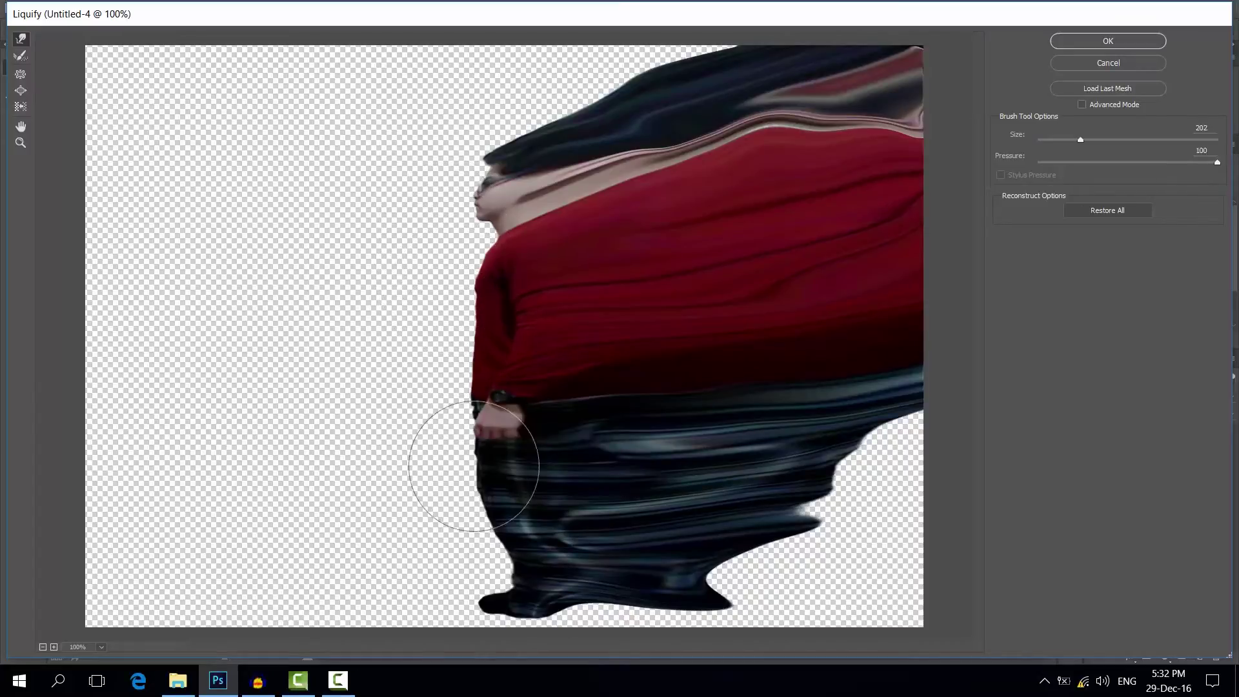
mouse_move(664, 622)
mouse_down()
mouse_move(921, 554)
mouse_move(903, 391)
mouse_move(736, 563)
mouse_move(763, 568)
mouse_move(827, 532)
mouse_up()
drag(645, 574, 794, 461)
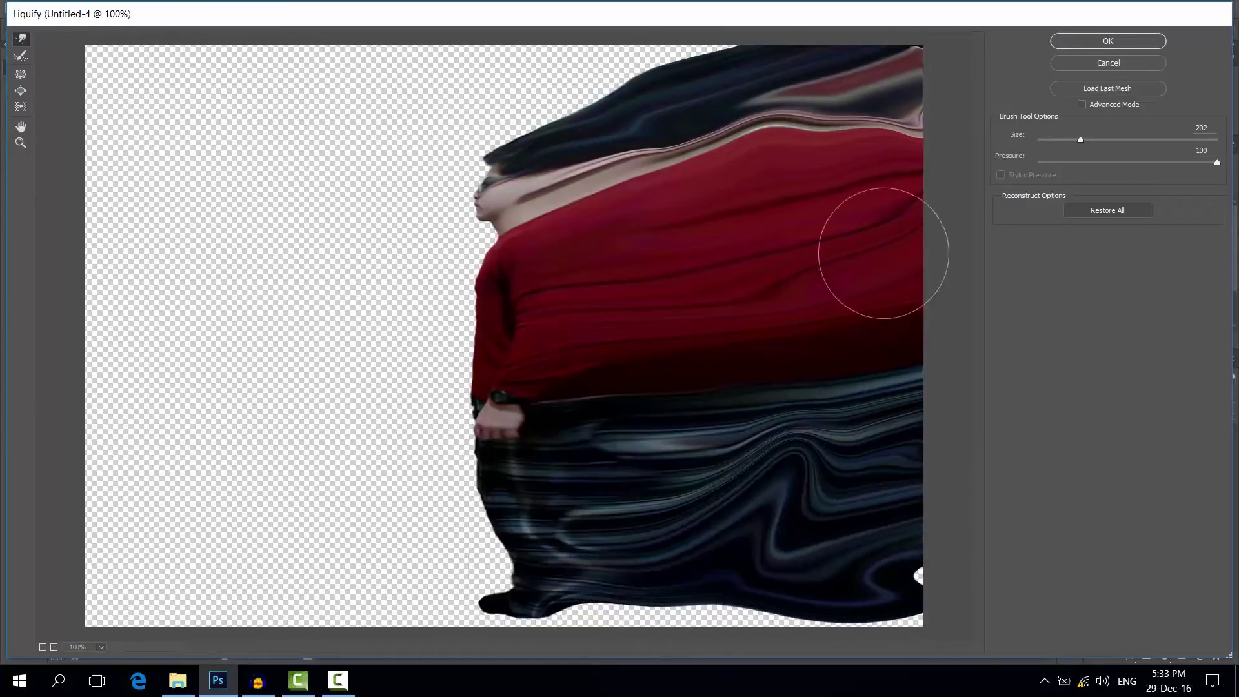
click(1095, 44)
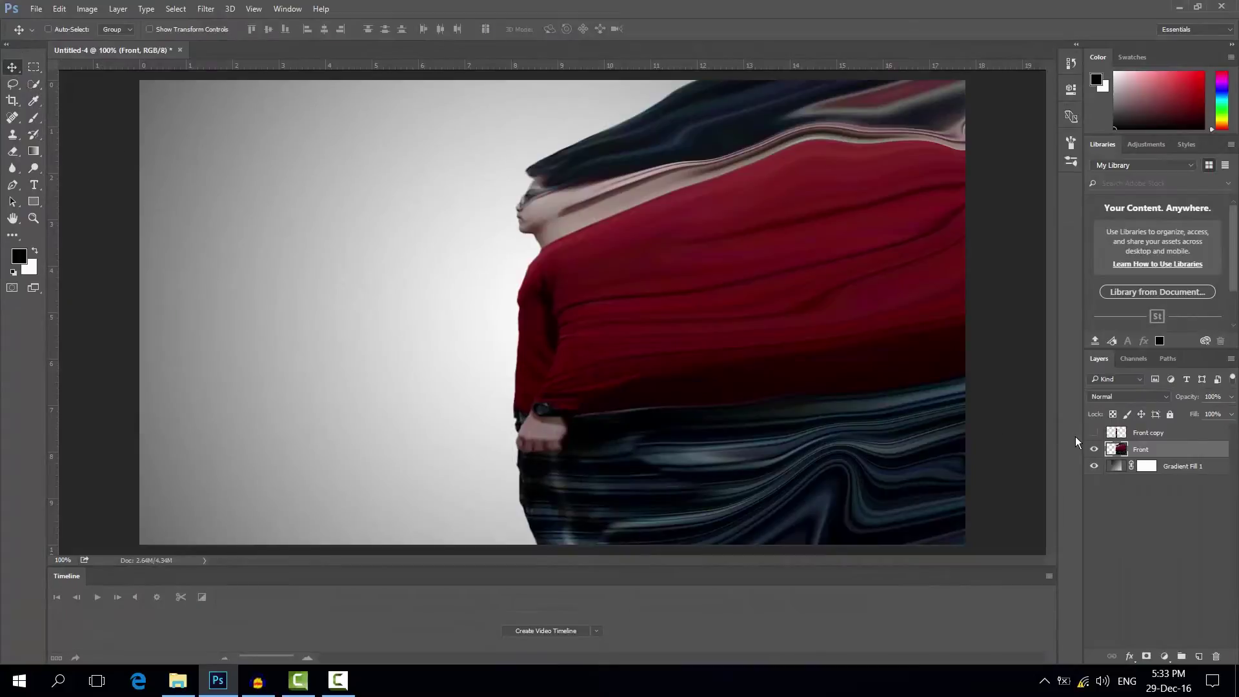
Step: Compare the smeared Front layer with and without the Front copy layer, leaving the copy shown
click(1095, 433)
click(1094, 432)
click(1095, 433)
click(1095, 434)
click(1095, 433)
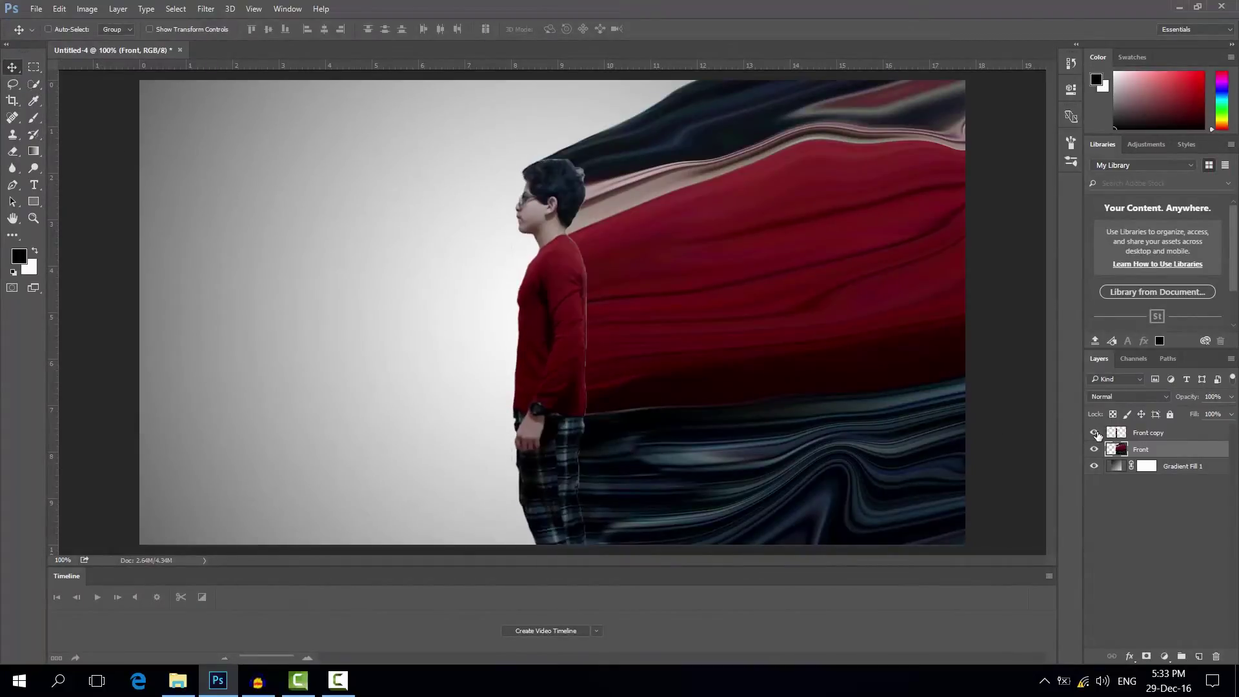
click(1094, 433)
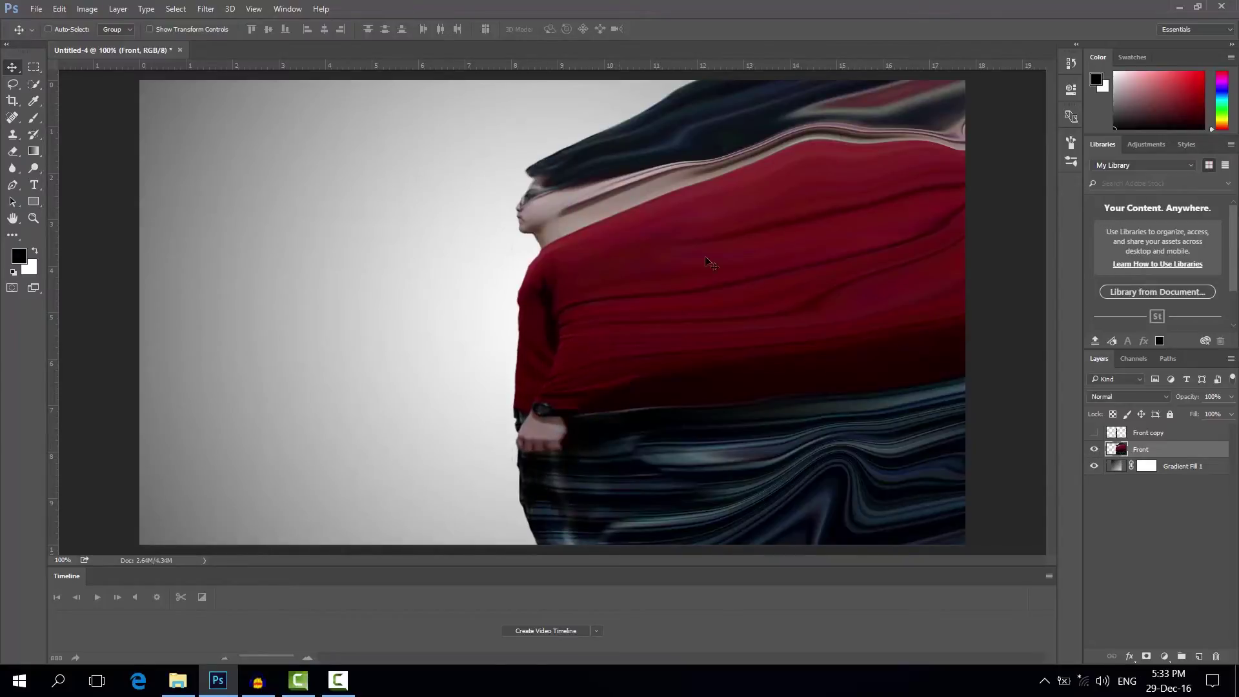
click(1095, 434)
Step: Add a black, hide-all layer mask to the Front layer and a white layer mask to the Front copy layer
click(1149, 435)
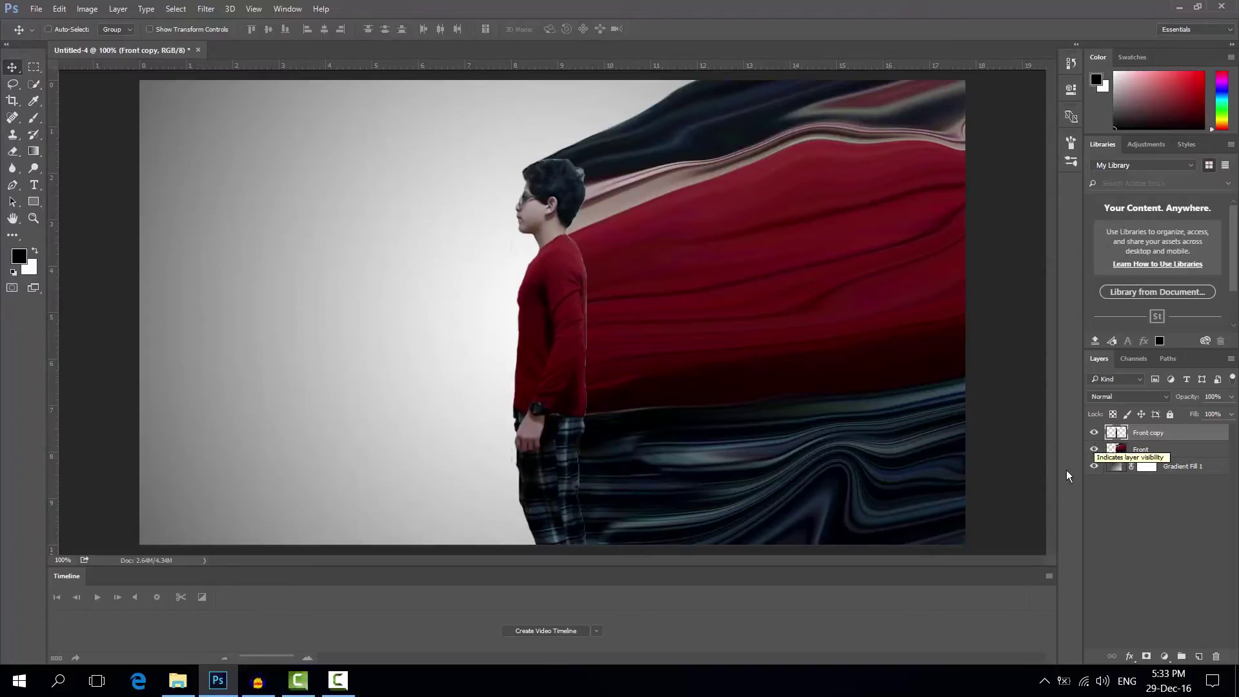
click(1145, 449)
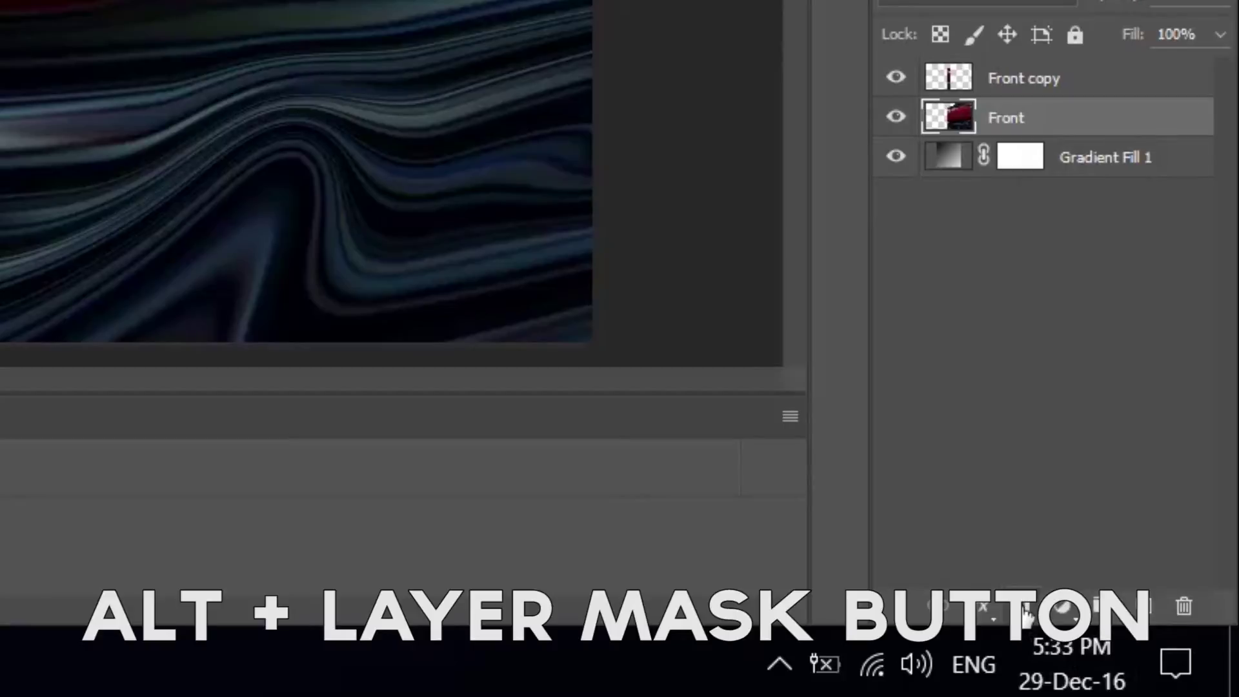
alt+click(1026, 610)
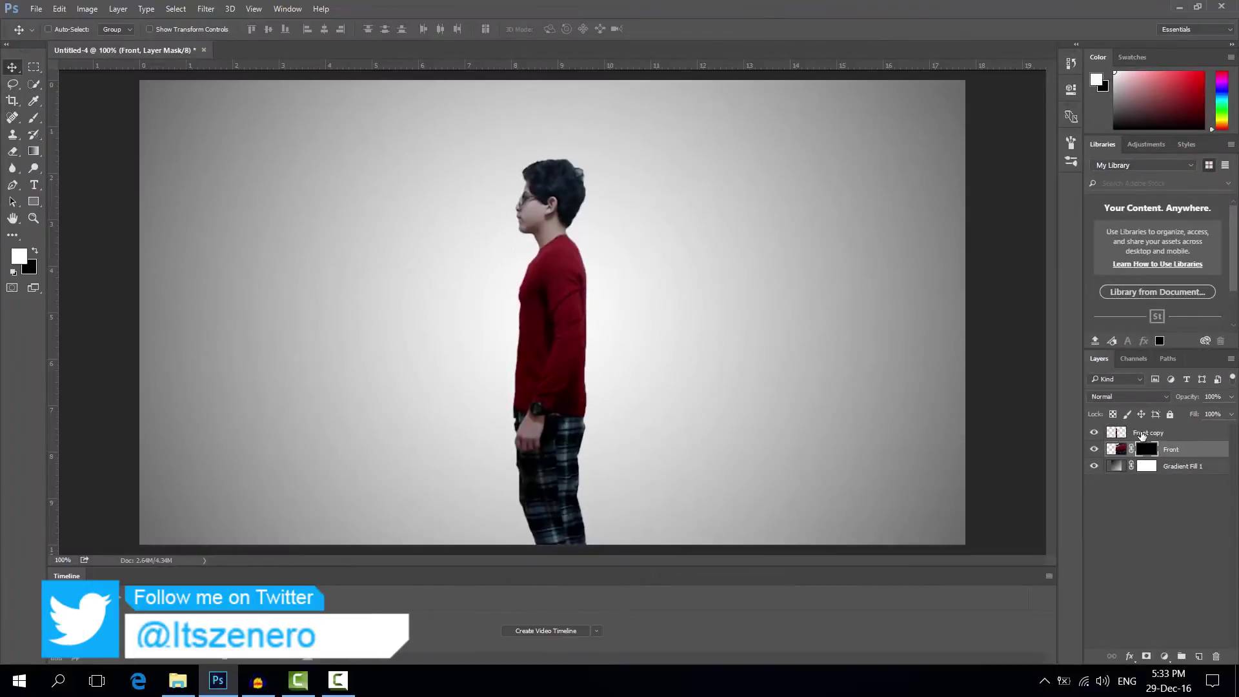
click(1142, 433)
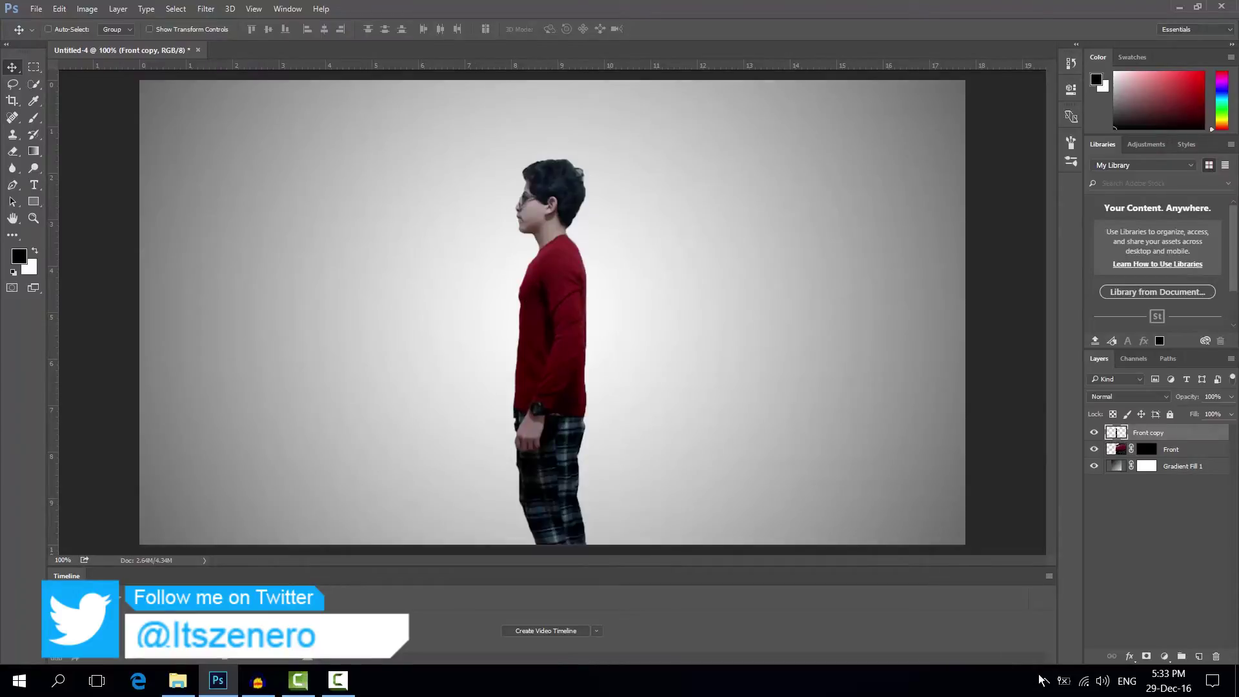
click(1147, 656)
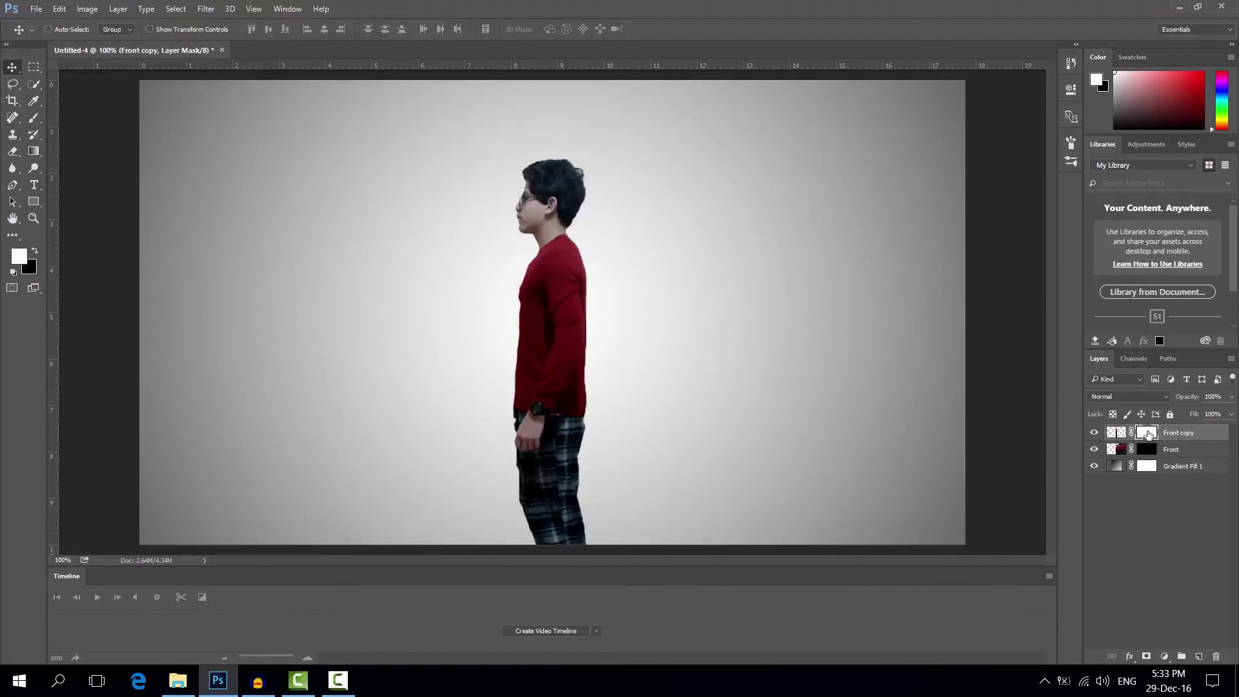
Step: Make the Front copy layer active, choose the Brush tool and look through the brush presets
click(1172, 451)
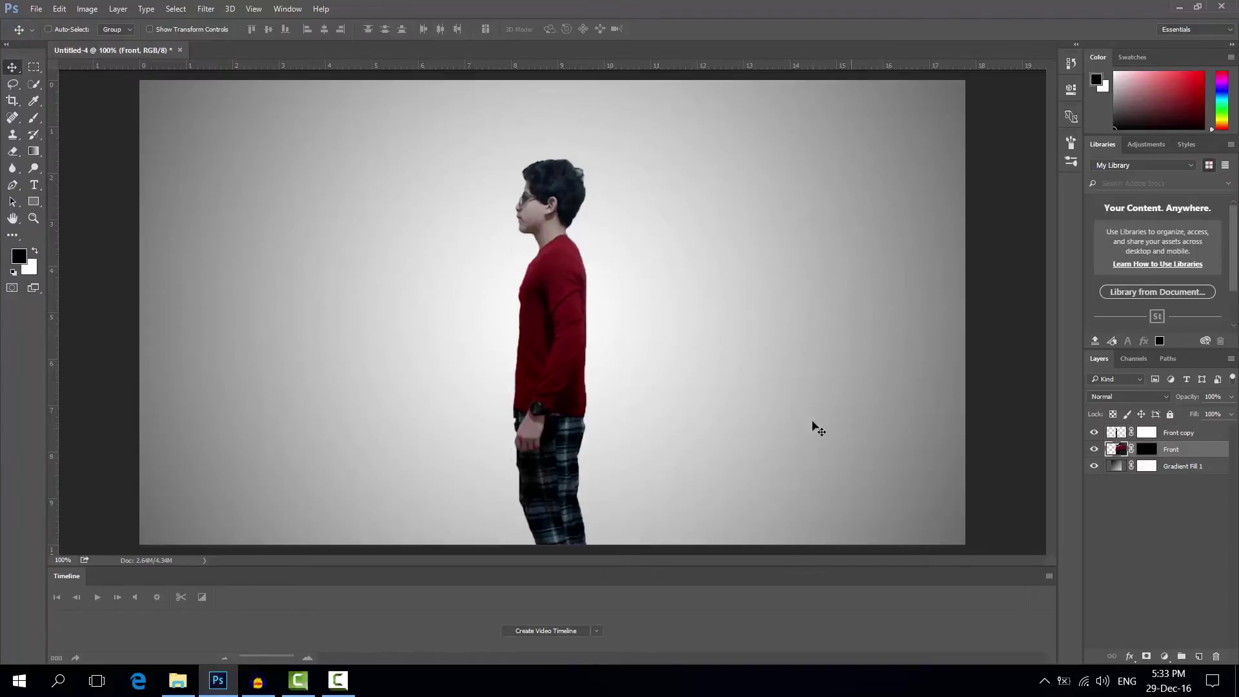
click(1147, 450)
click(1173, 433)
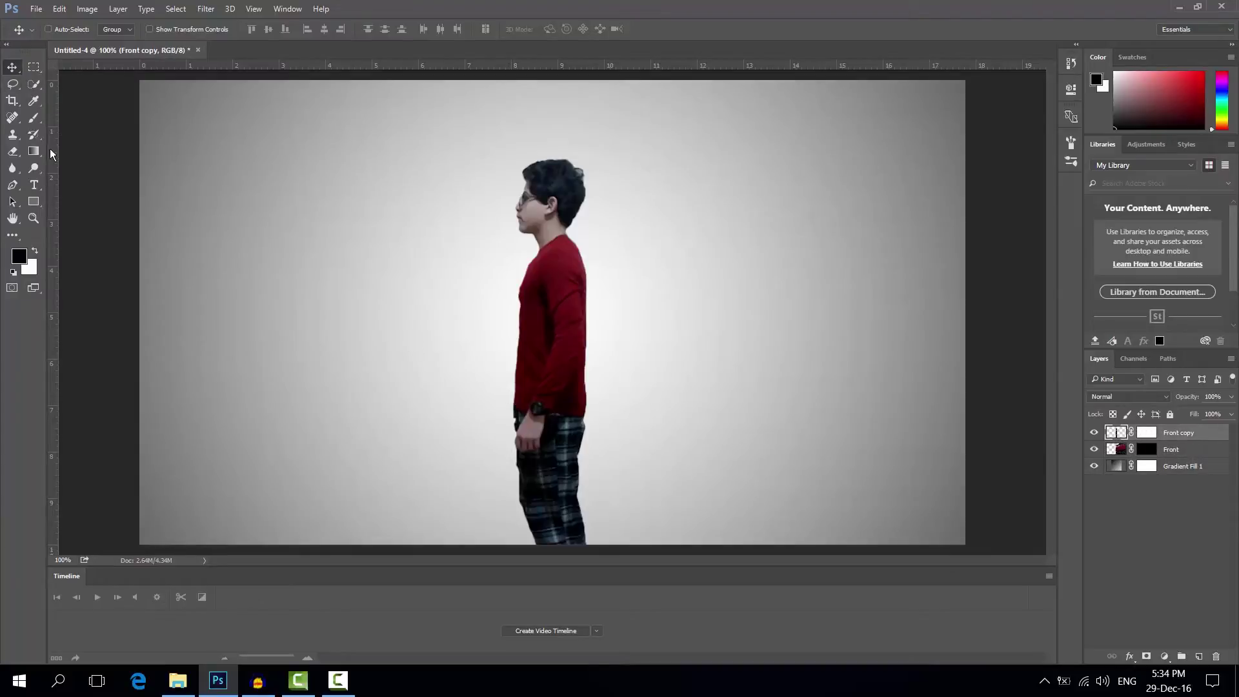
click(34, 119)
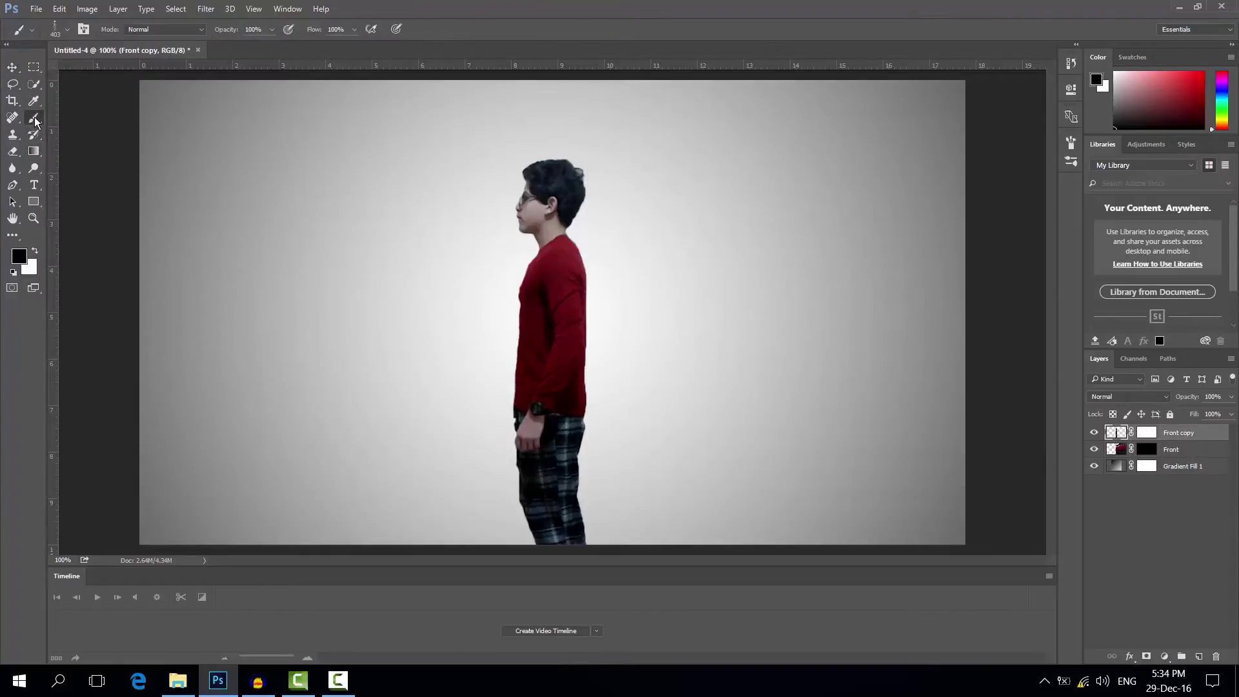
click(67, 30)
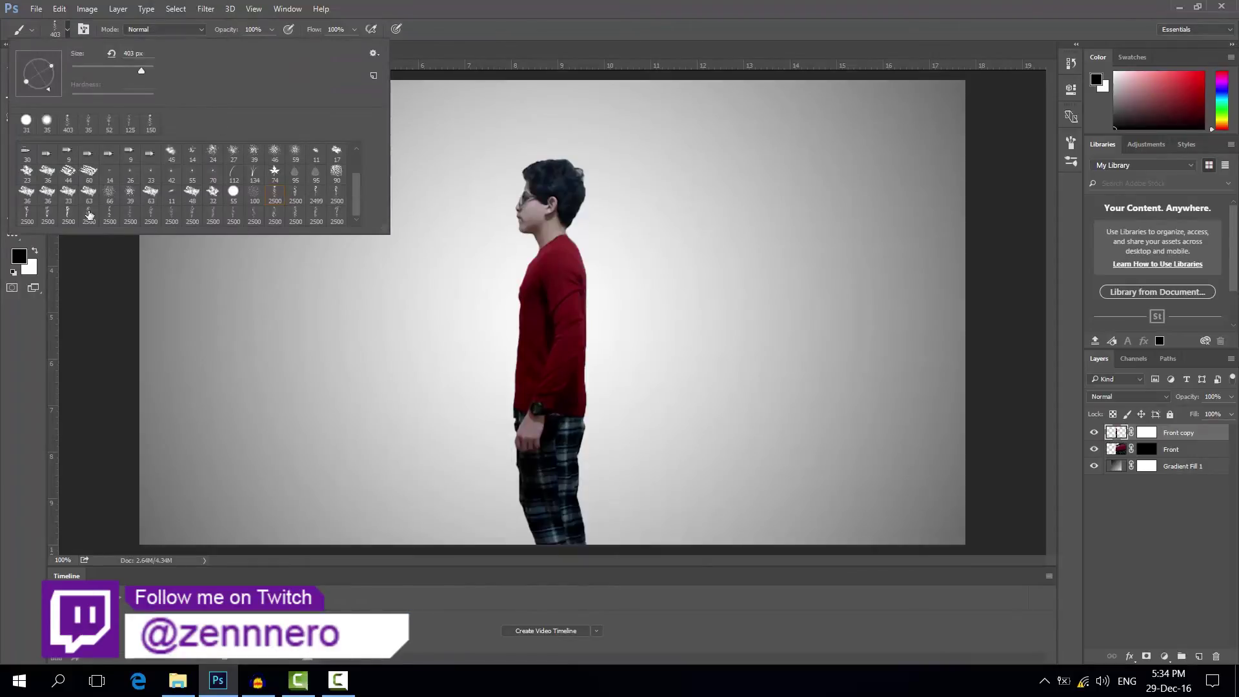
click(68, 34)
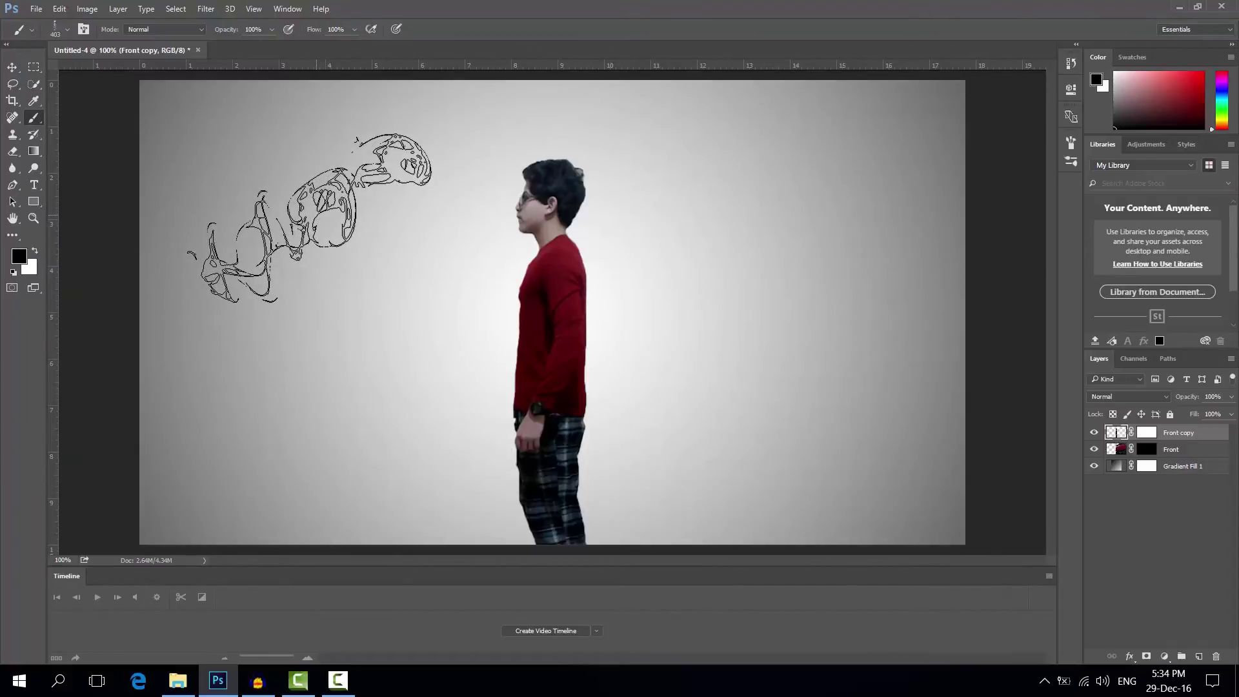
Step: Choose a 2500 px smoke brush tip and set its size to 191 px
click(69, 30)
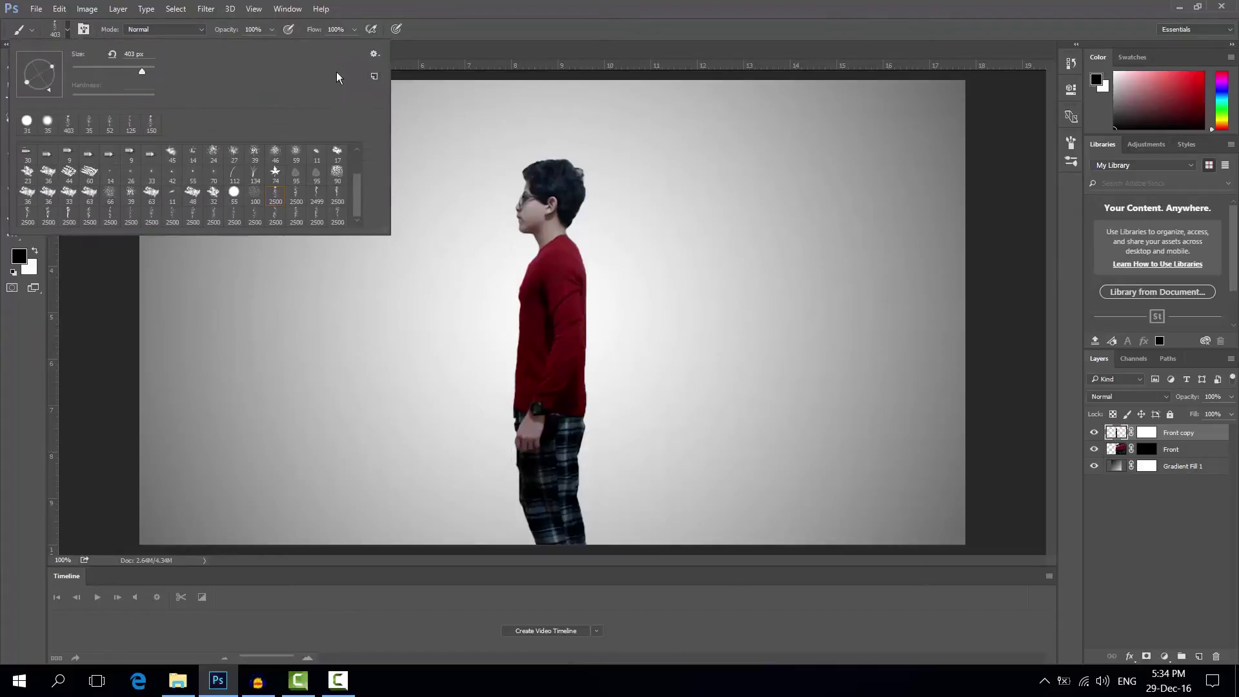
click(80, 33)
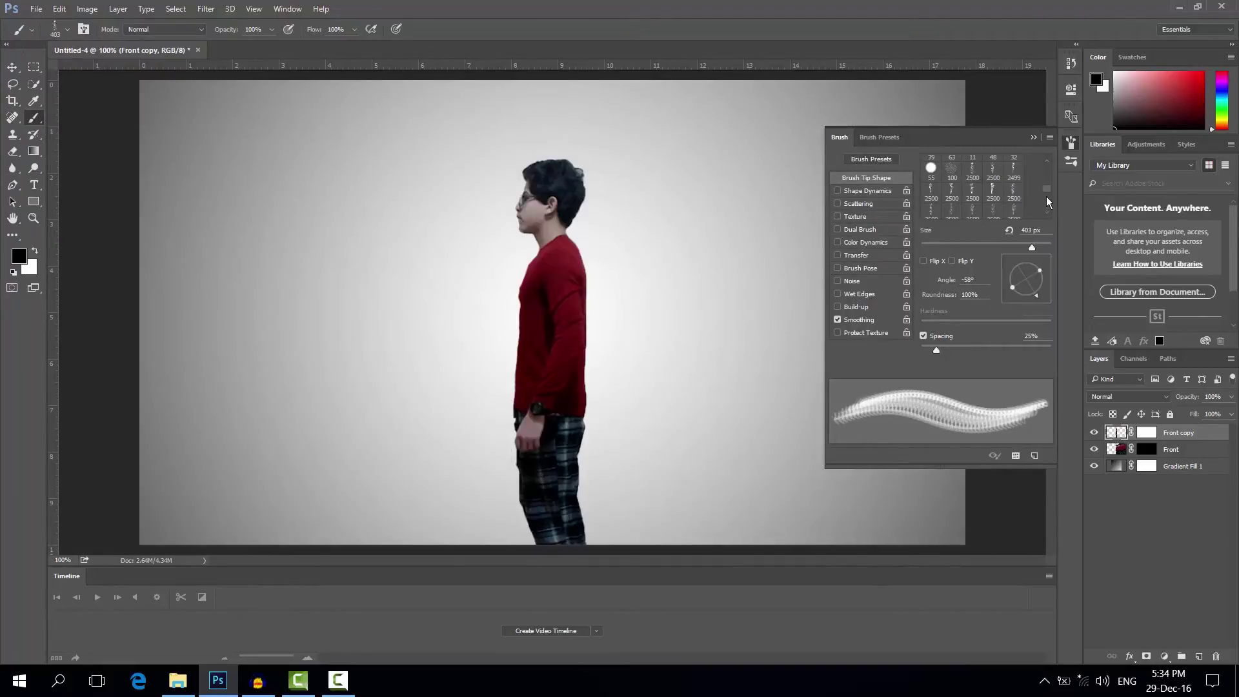
scroll(1048, 188, up, 1)
click(972, 192)
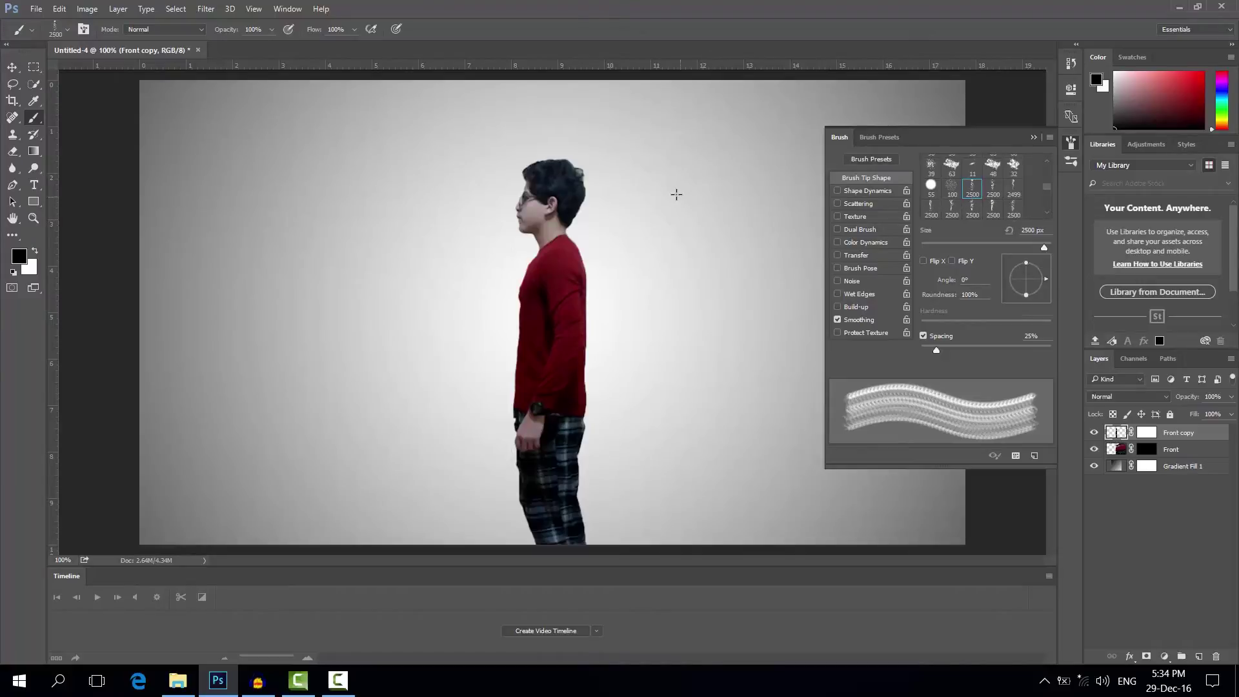
drag(1044, 247, 1028, 246)
drag(1029, 246, 1020, 247)
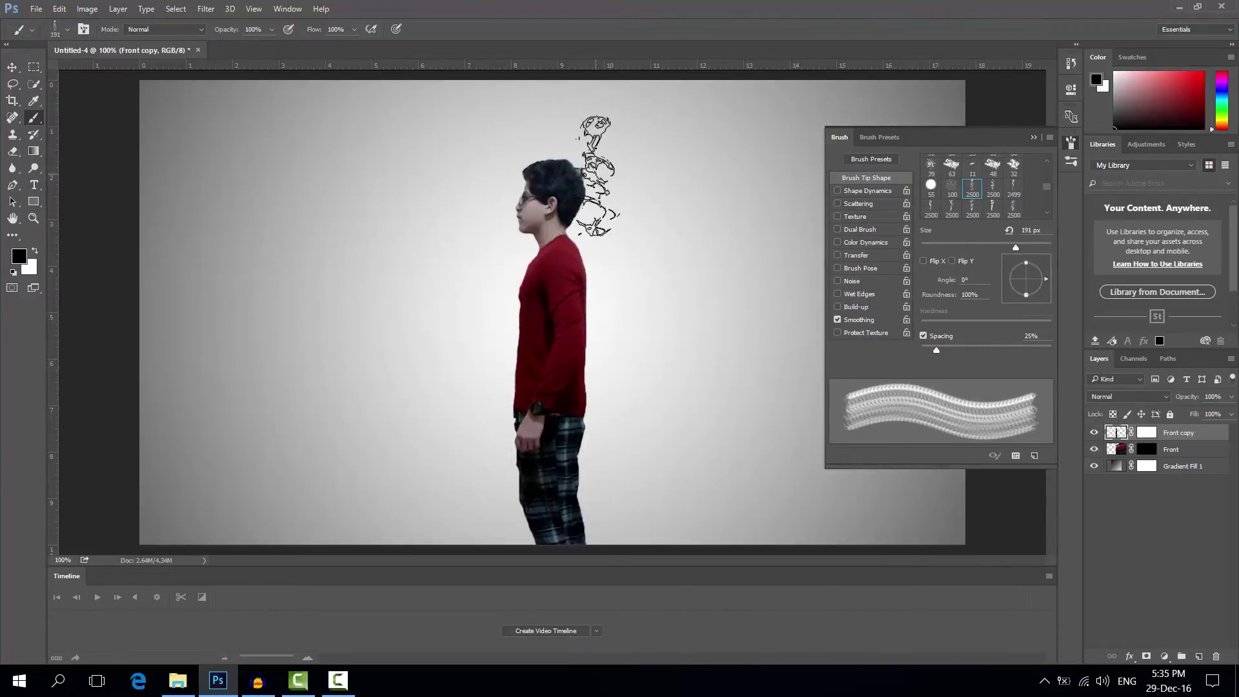
Step: Rotate the smoke brush tip to an angle of -50° so it trails diagonally away from the head
drag(1045, 278, 1037, 296)
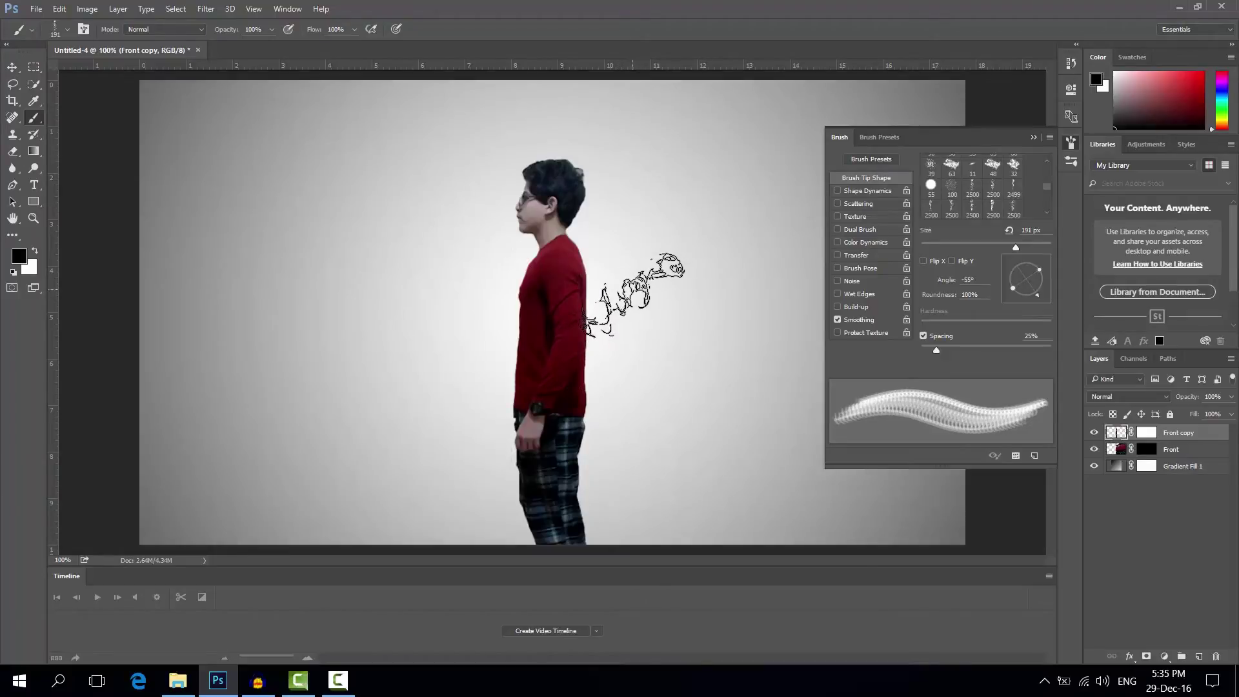
drag(1039, 293, 1029, 297)
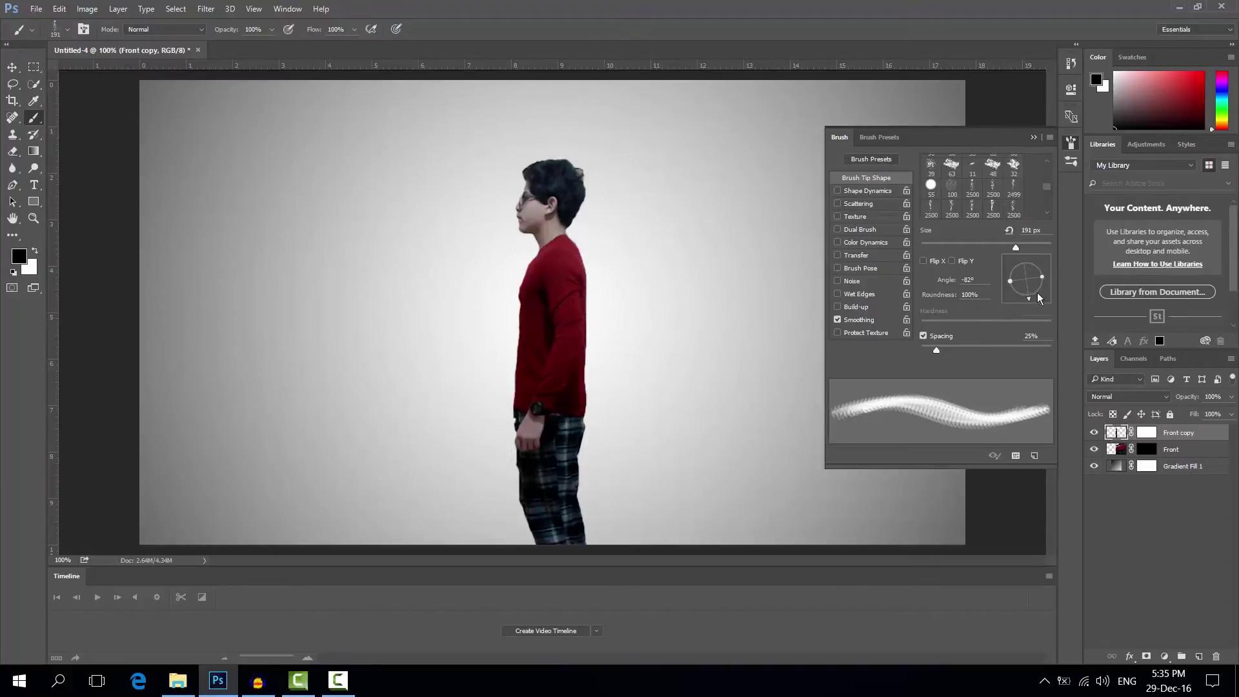
drag(1033, 297, 1042, 297)
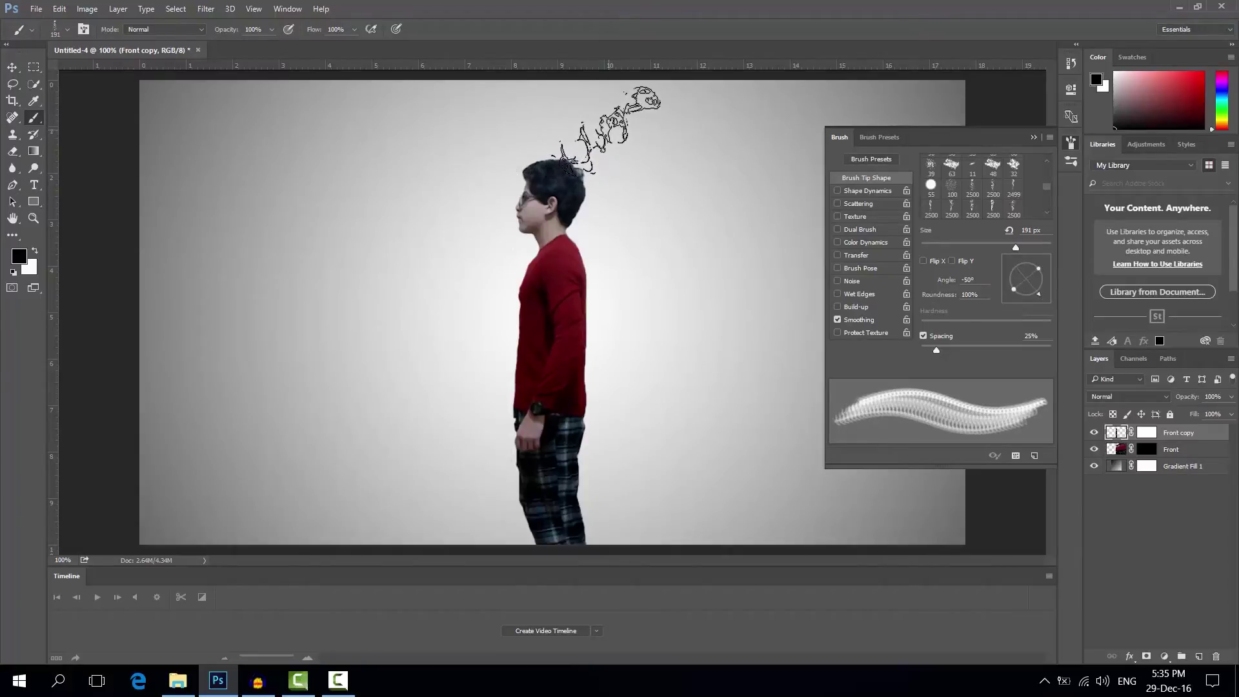
click(608, 130)
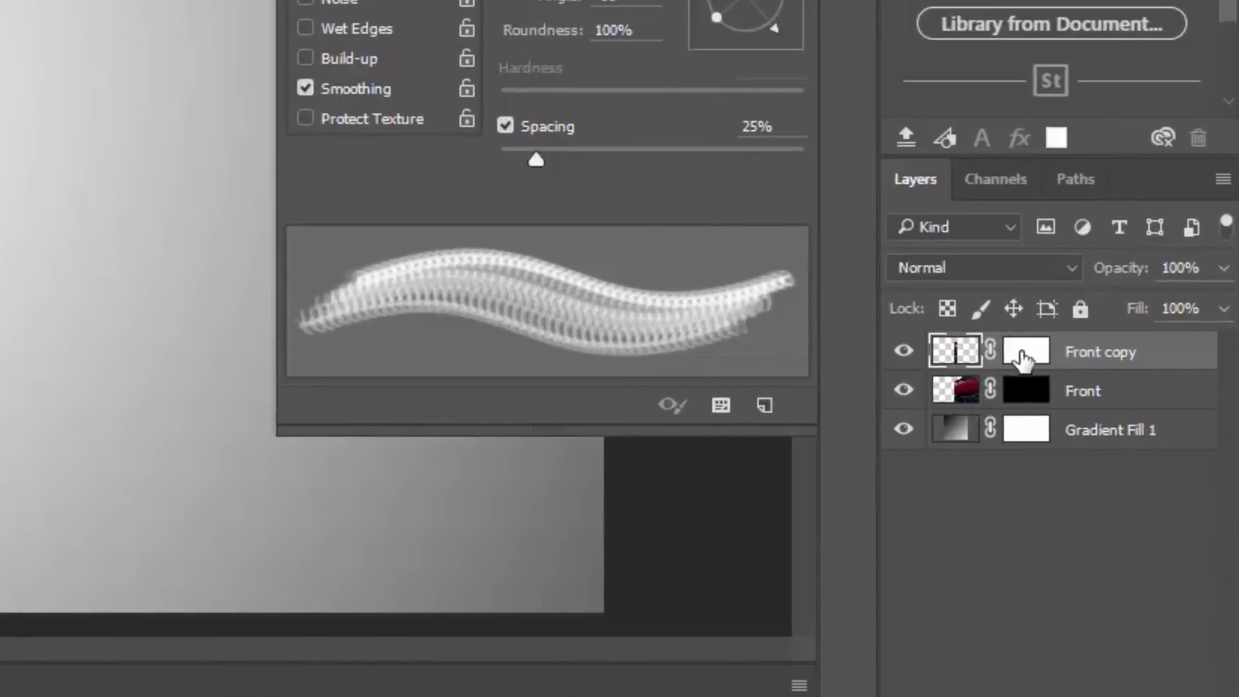
Step: Target the Front copy layer's mask and make black the foreground colour
click(1023, 359)
click(948, 354)
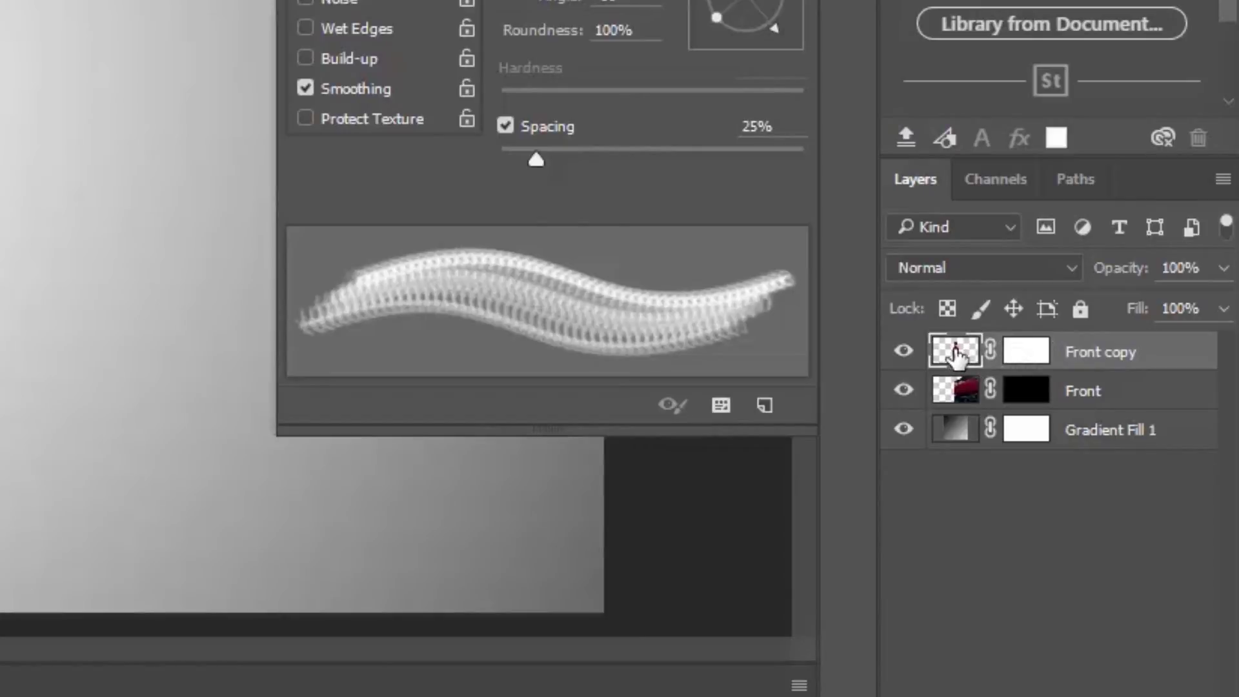
click(1031, 357)
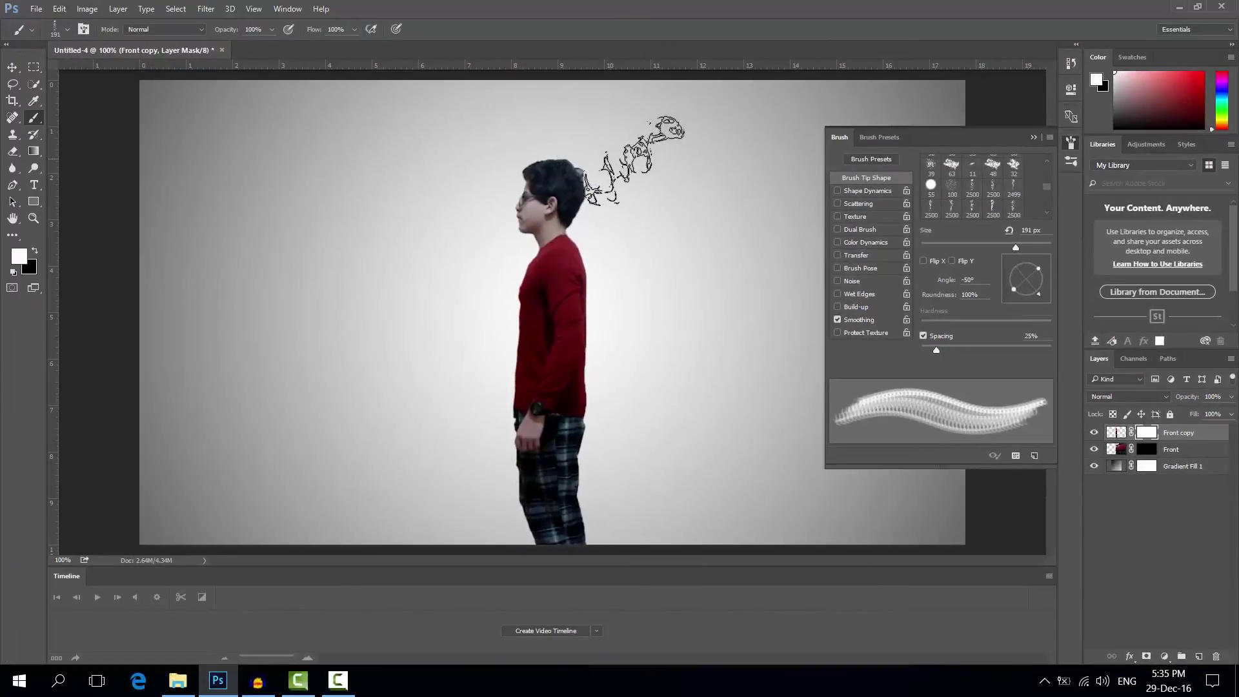
click(35, 250)
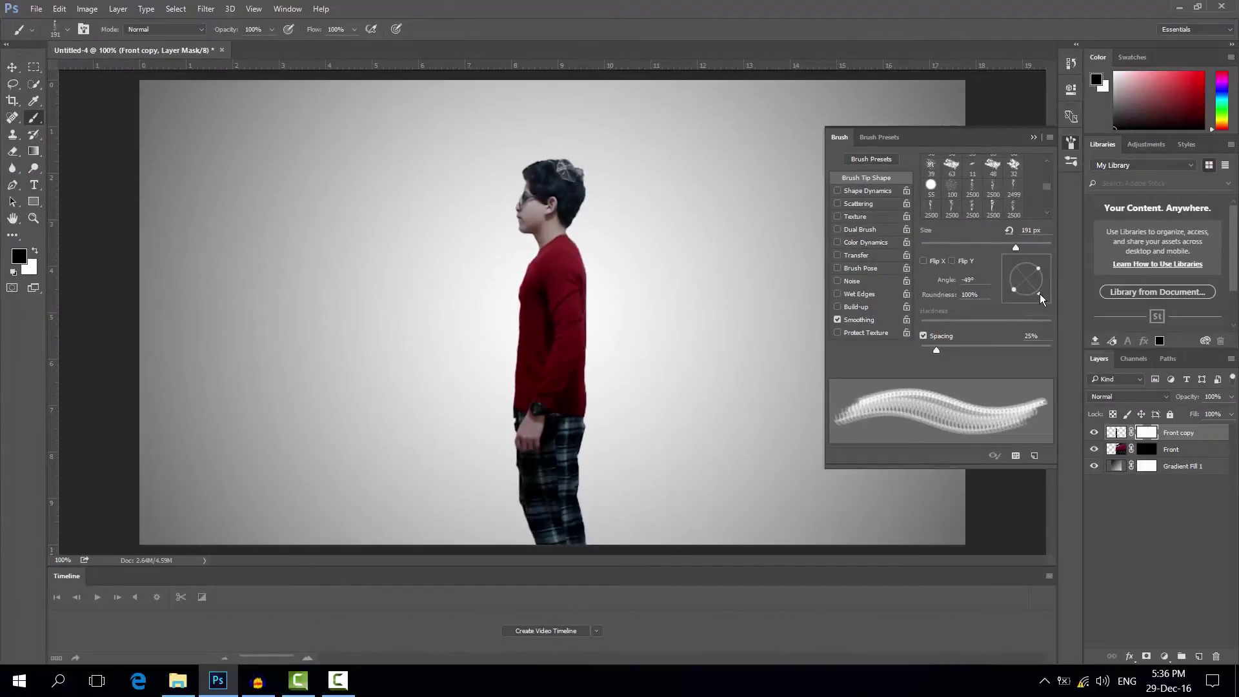
Step: Paint black smoke marks on the Front copy mask down the back of the head, sweater and trousers, varying the tip angle up to -78°
drag(1040, 295, 1031, 297)
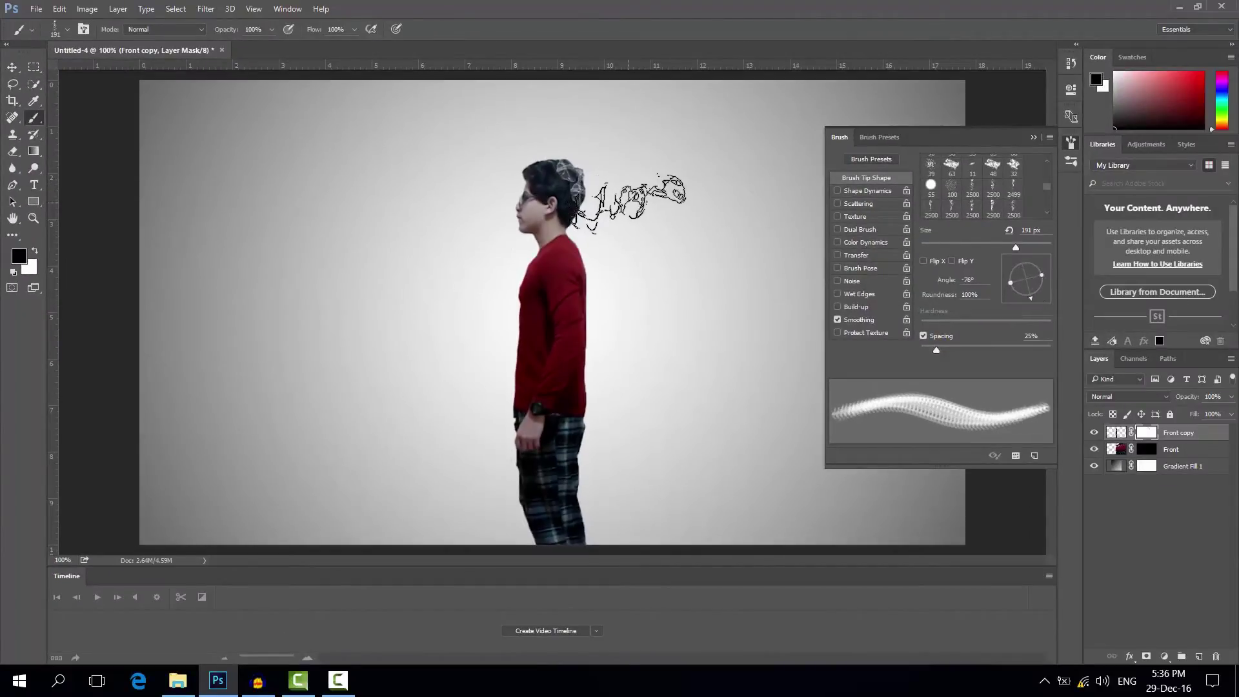
drag(1029, 297, 1039, 299)
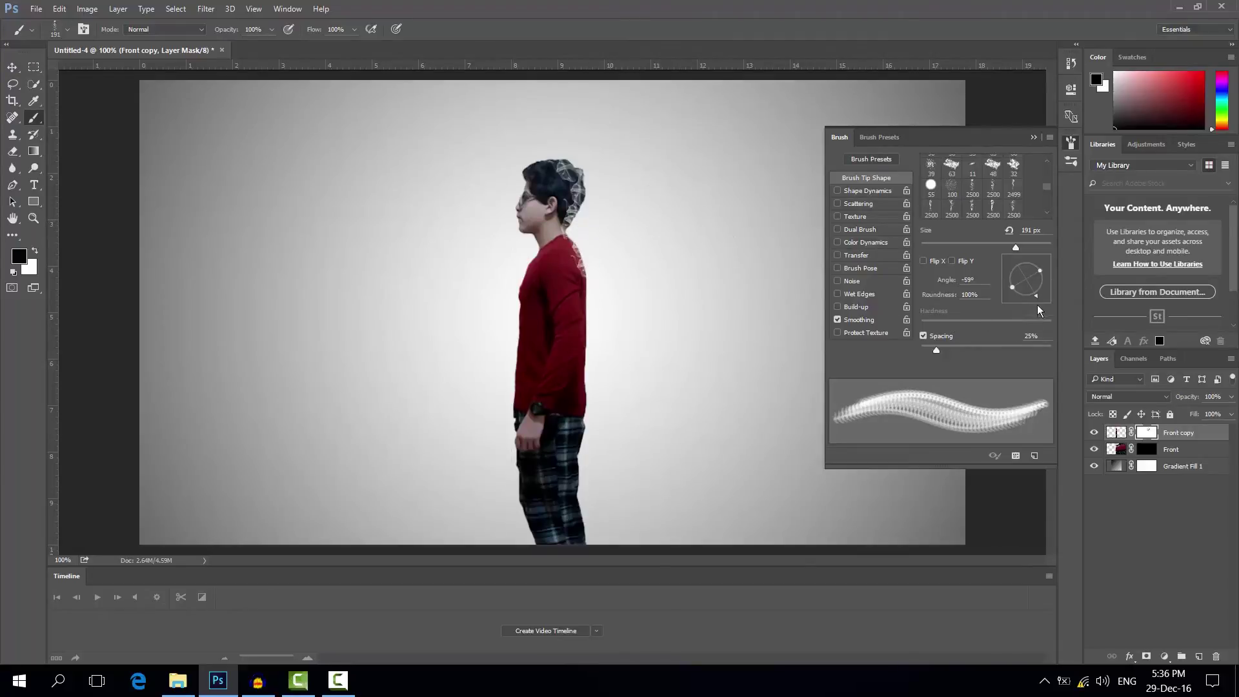
drag(1037, 297, 1031, 300)
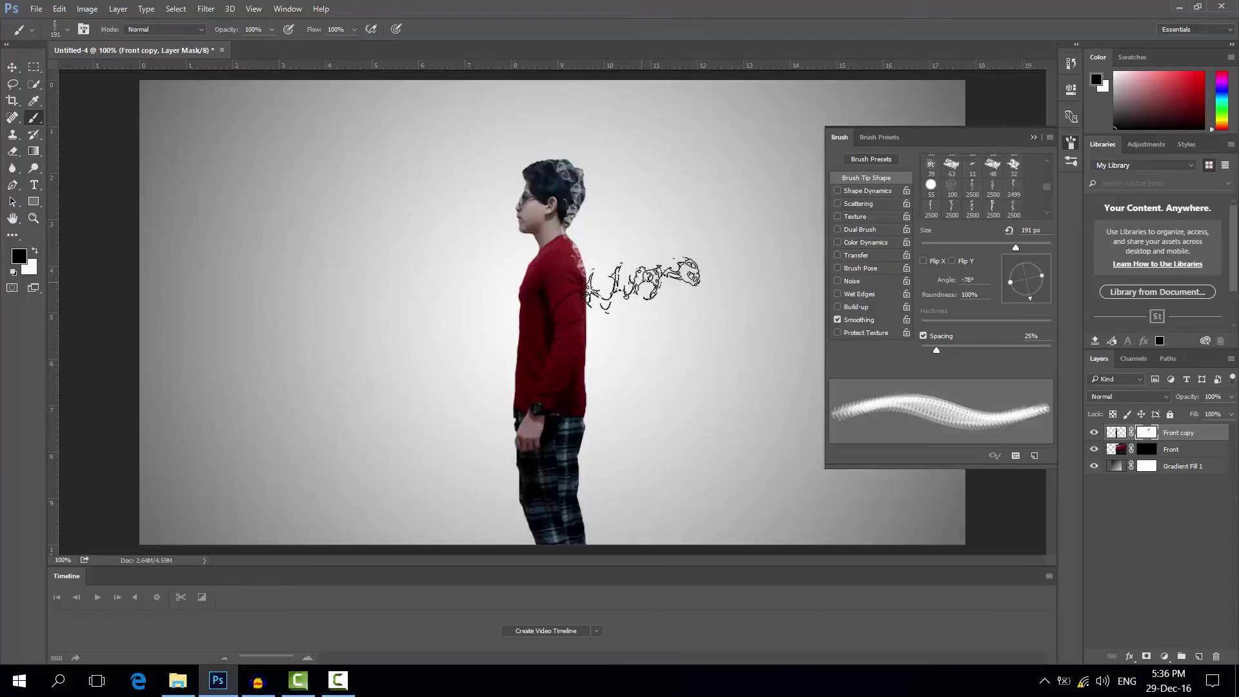
mouse_move(641, 284)
mouse_down()
mouse_move(641, 526)
mouse_move(636, 457)
mouse_up()
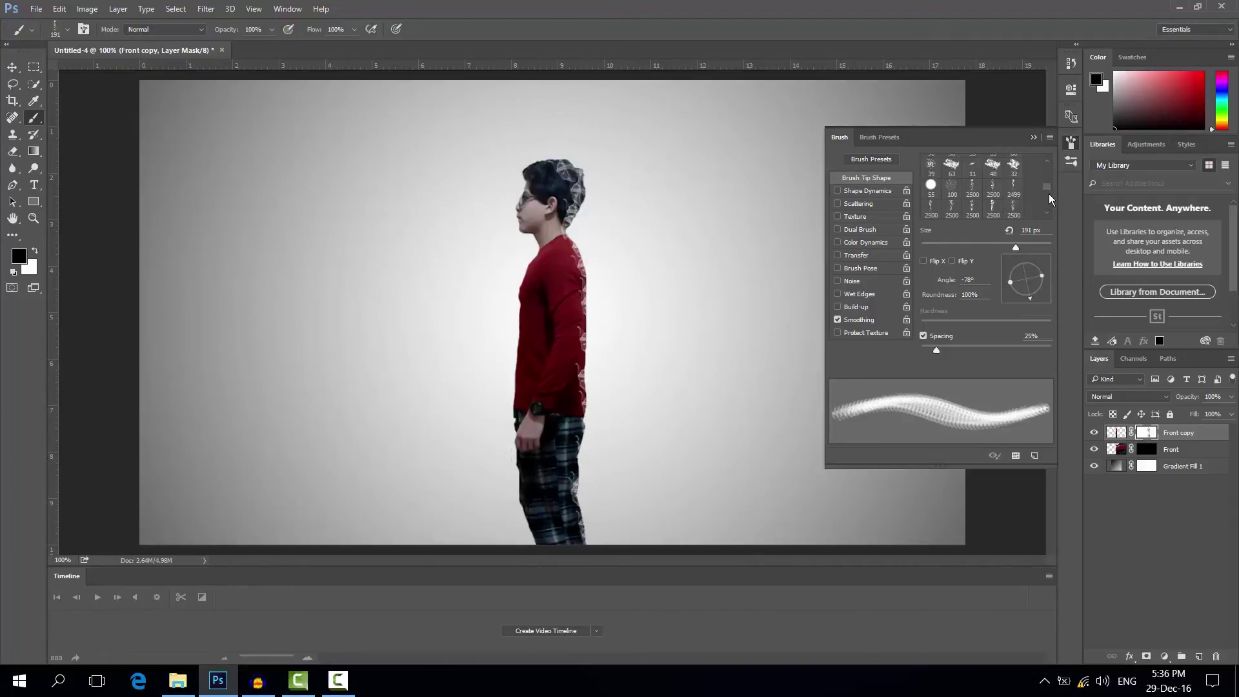
Step: Erode the figure's back edge further on the mask with a different smoke tip at 189 px and a -52° angle
scroll(1048, 187, down, 3)
click(993, 192)
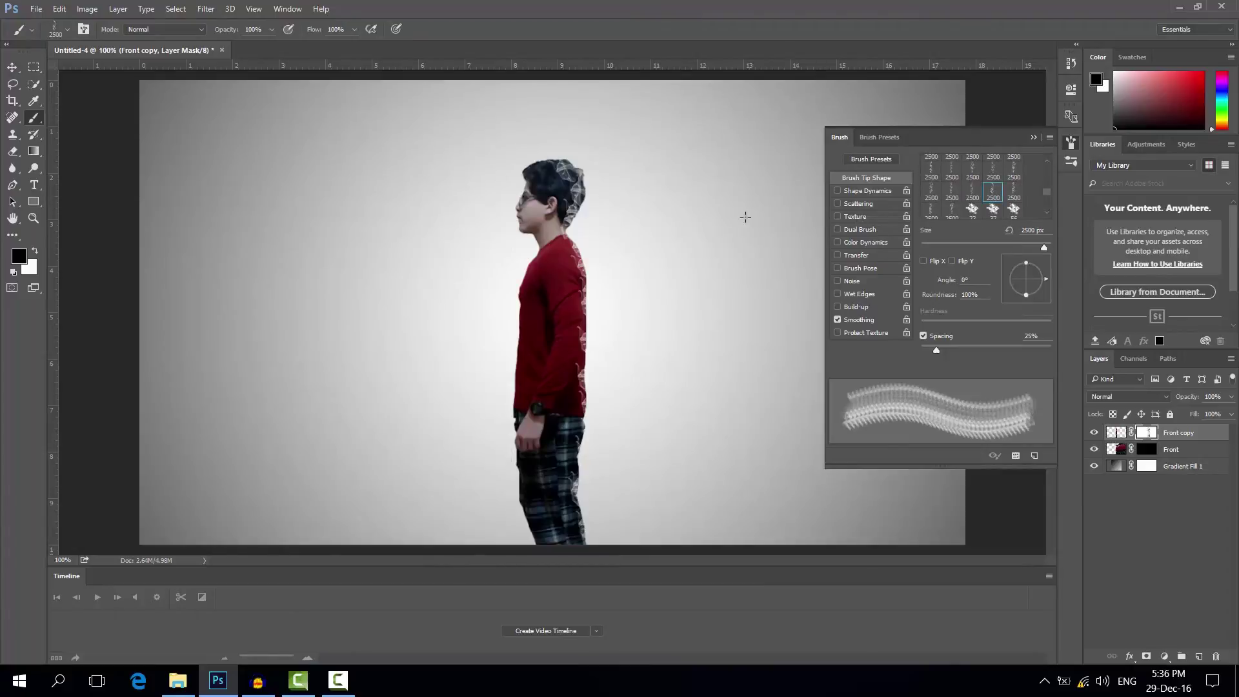
drag(1014, 242, 1019, 243)
drag(1041, 289, 1038, 294)
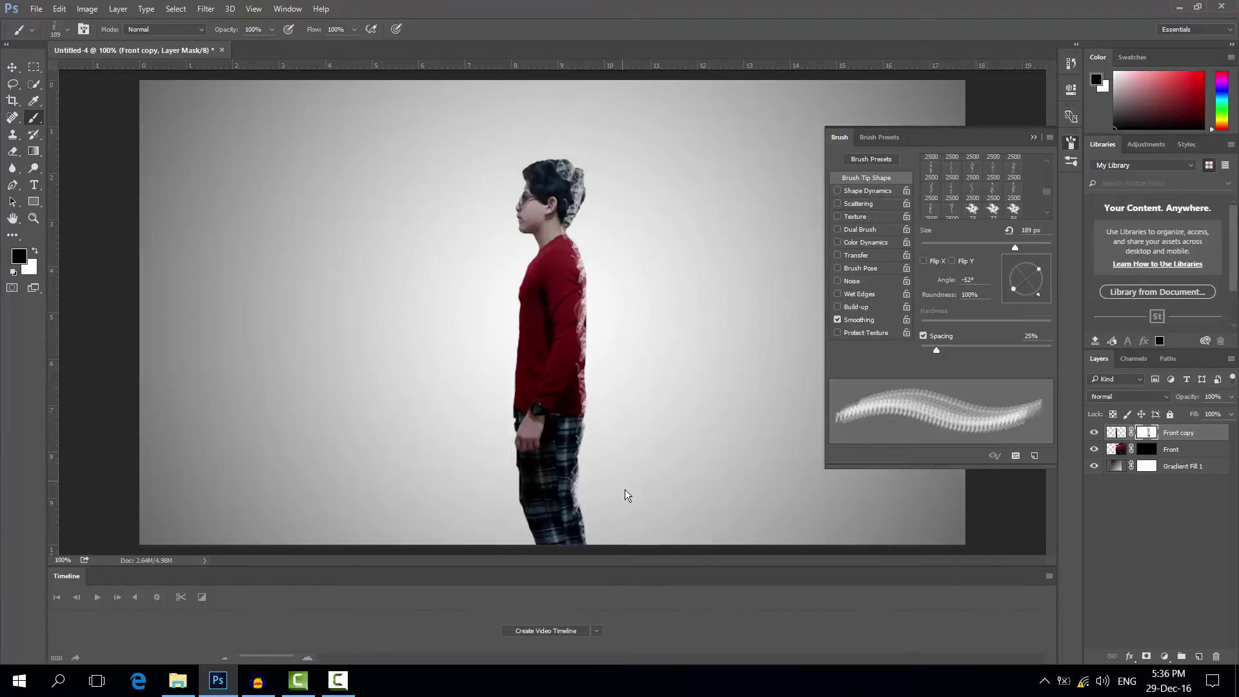
mouse_move(627, 500)
mouse_down()
mouse_move(611, 202)
mouse_move(626, 136)
mouse_up()
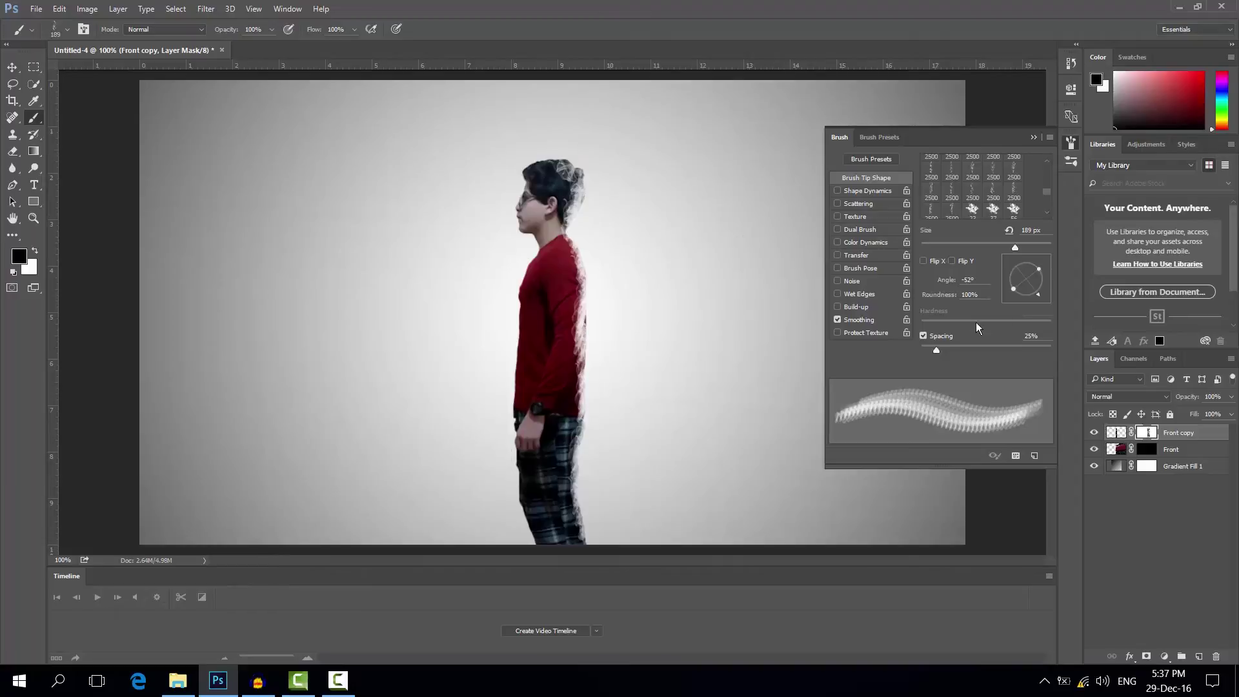
Step: Add fine wisps to the hair, sweater and trousers on the mask using another smoke tip at 33 px and -75°
click(958, 211)
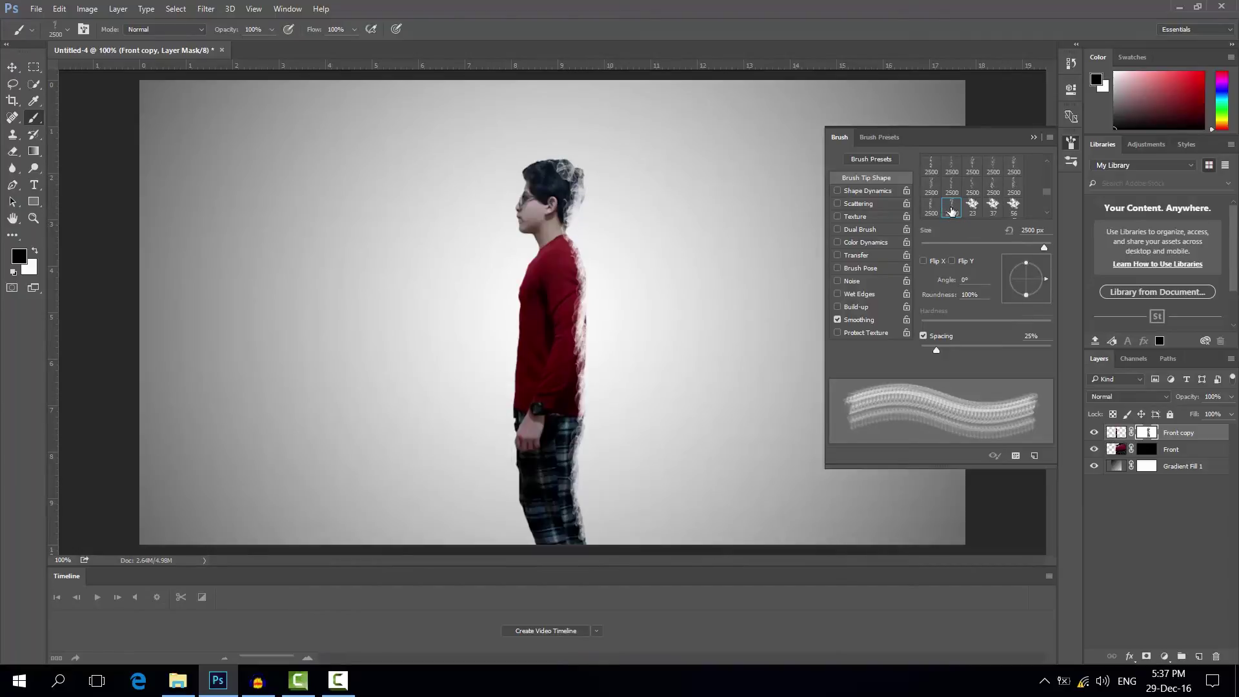
drag(1030, 248, 943, 248)
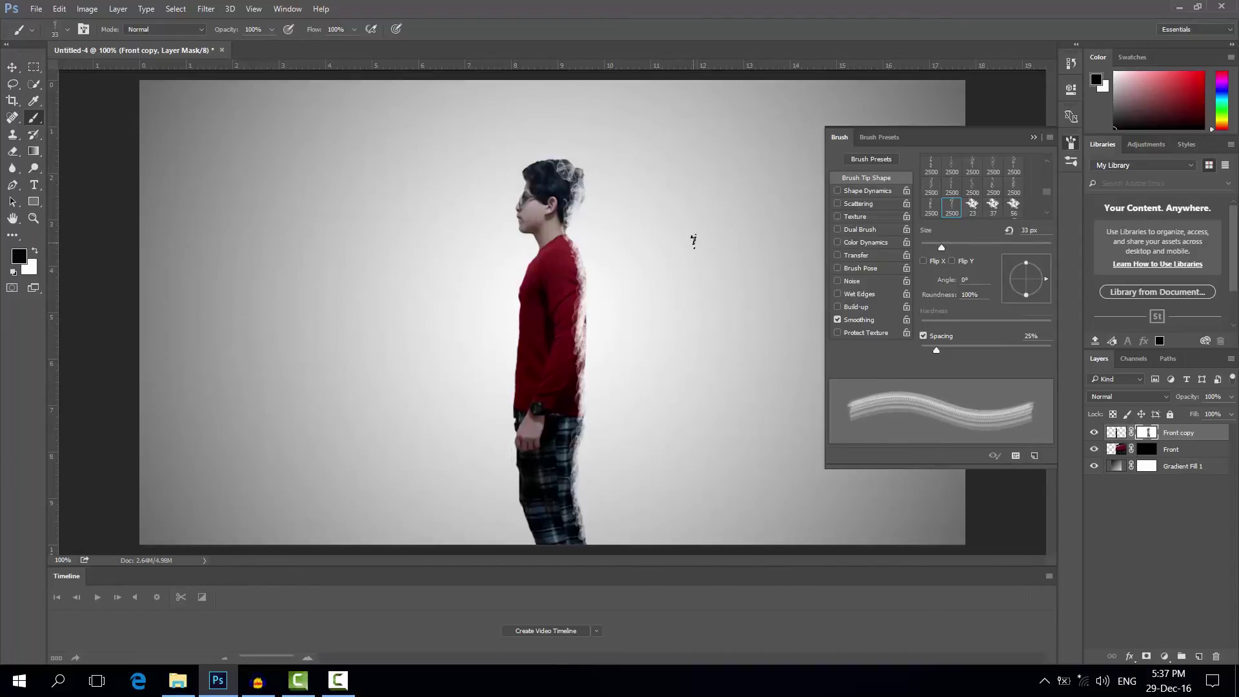
drag(1038, 288, 1037, 293)
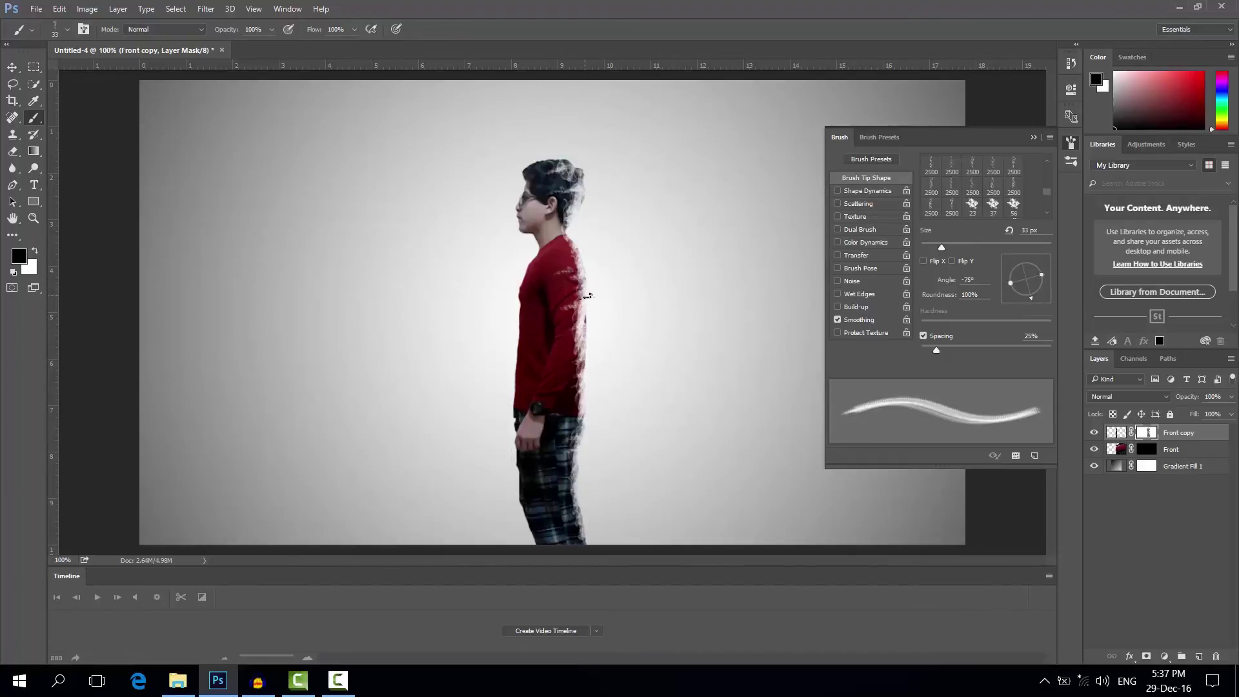
drag(581, 229, 584, 202)
click(1033, 138)
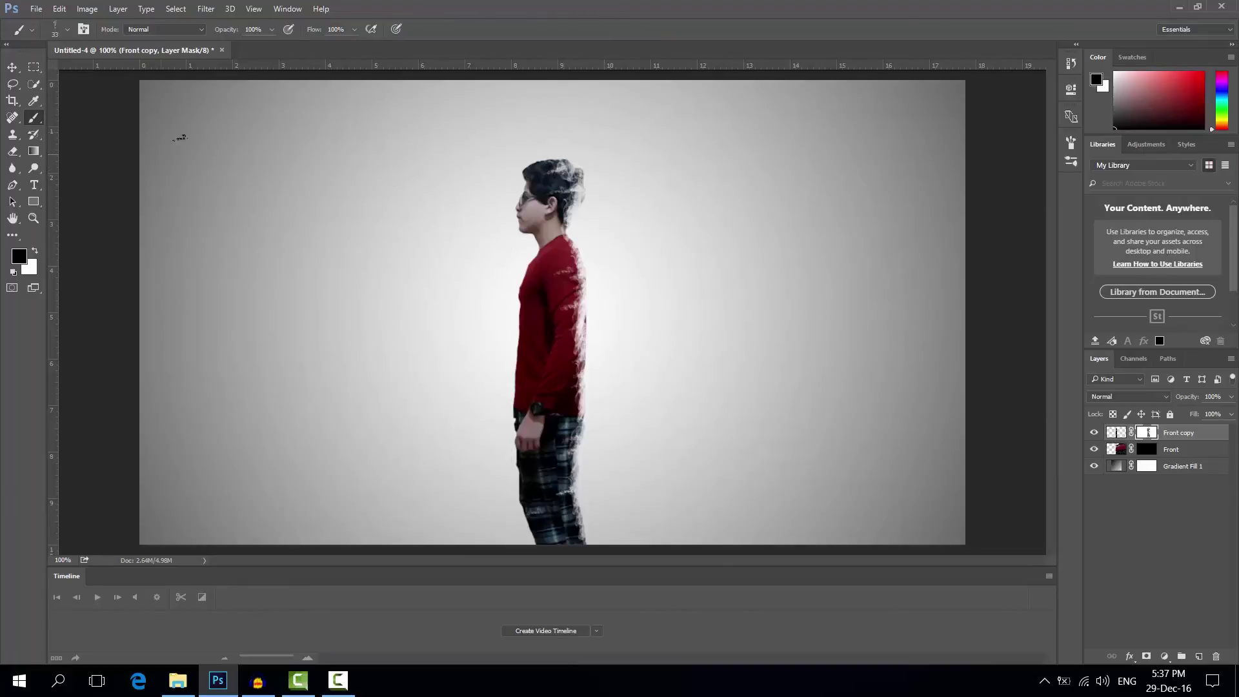
Step: Target the Front layer's black mask and ready the Brush tool with white as the foreground colour
click(11, 67)
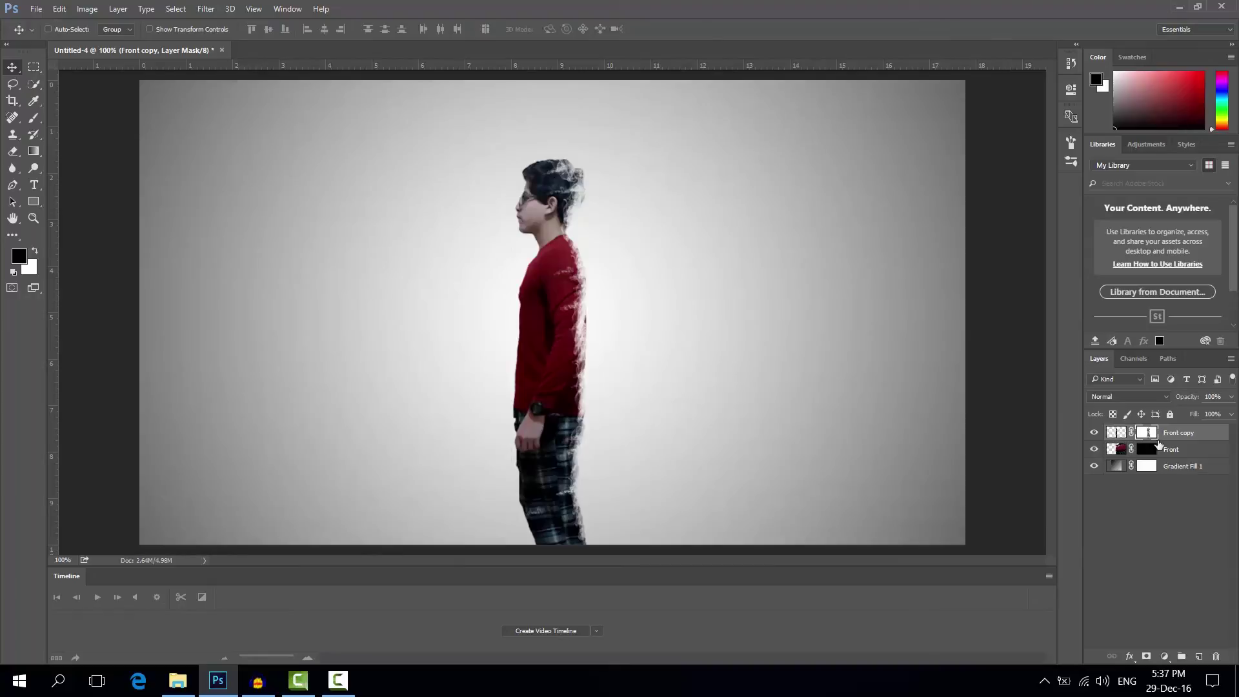
click(1149, 450)
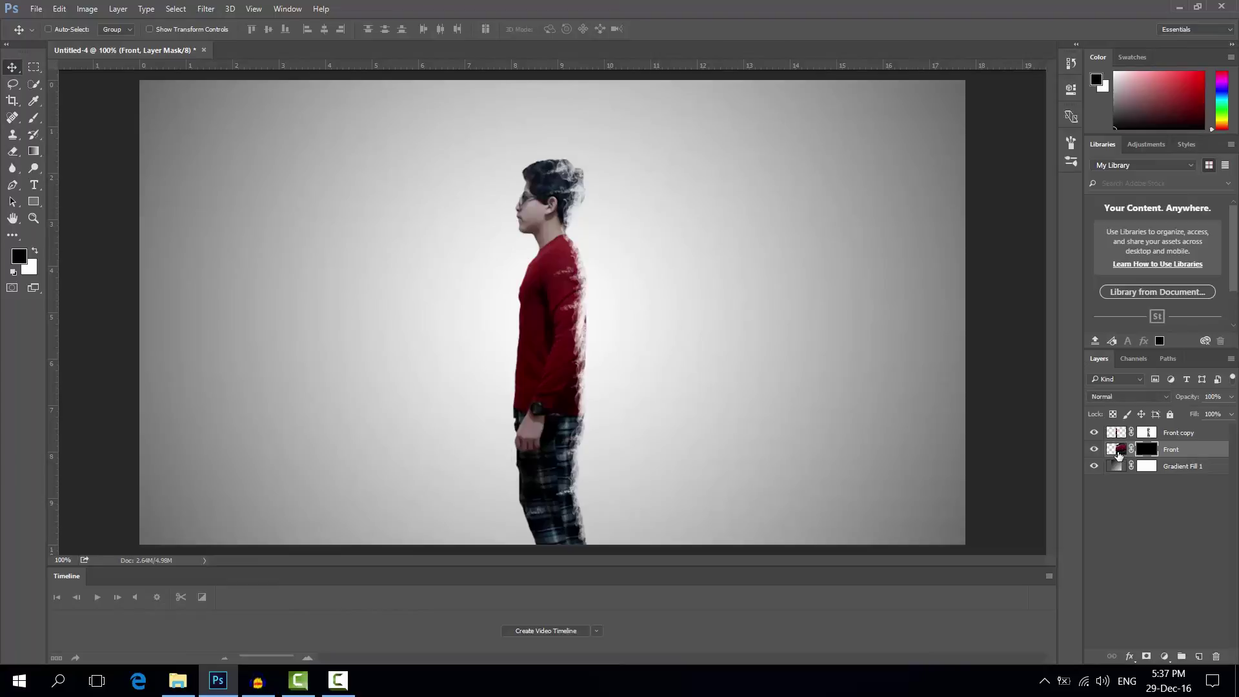
click(37, 250)
click(35, 251)
click(36, 251)
click(34, 117)
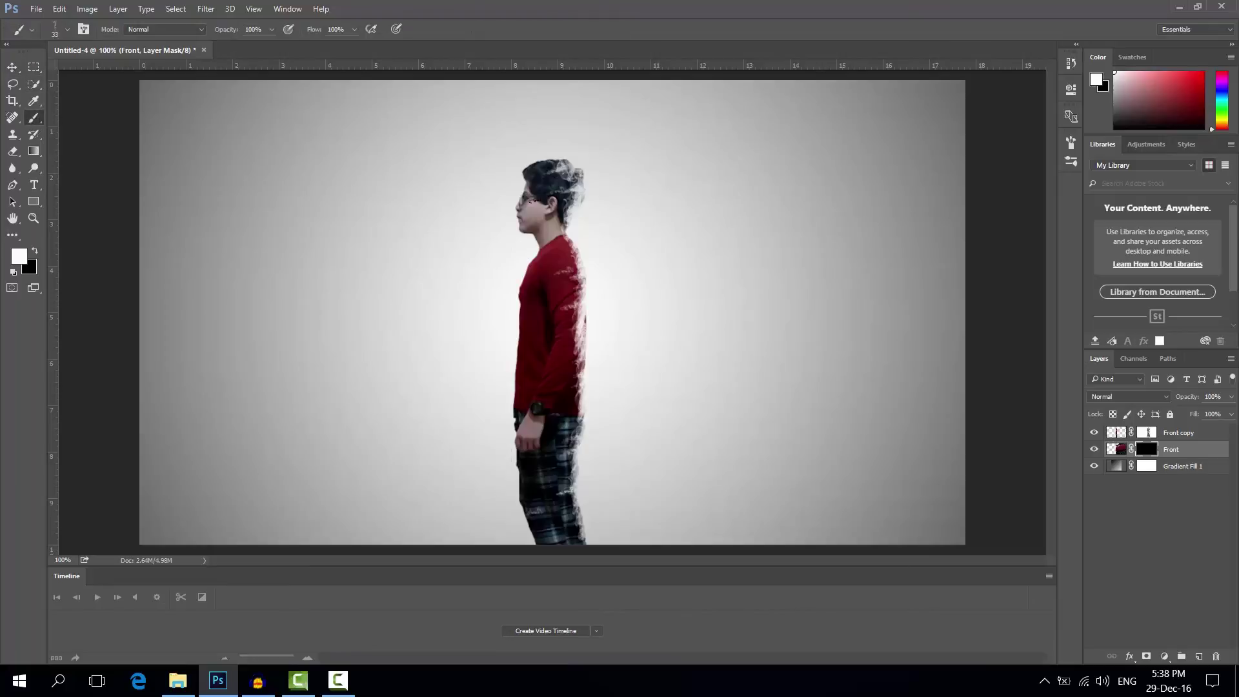
Step: Reveal smoke behind the head and shoulder on the Front mask using another smoke tip at 403 px, angled to -63°
click(1072, 142)
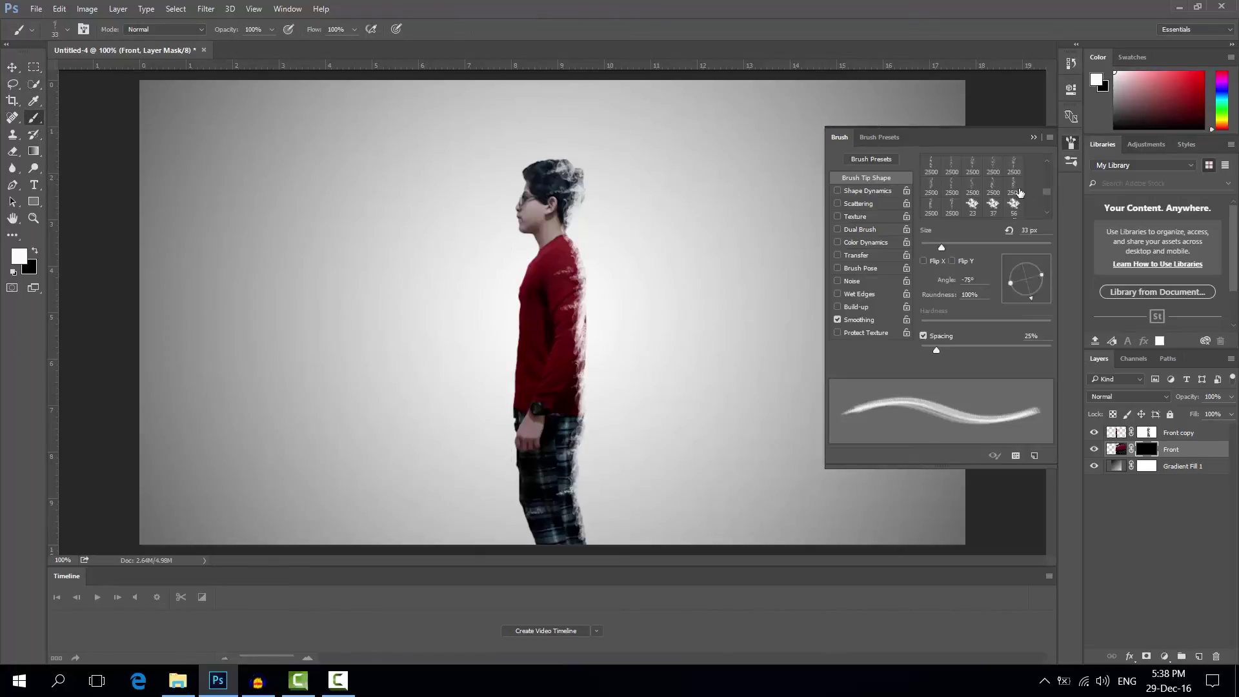
scroll(1046, 189, up, 2)
scroll(1046, 194, down, 1)
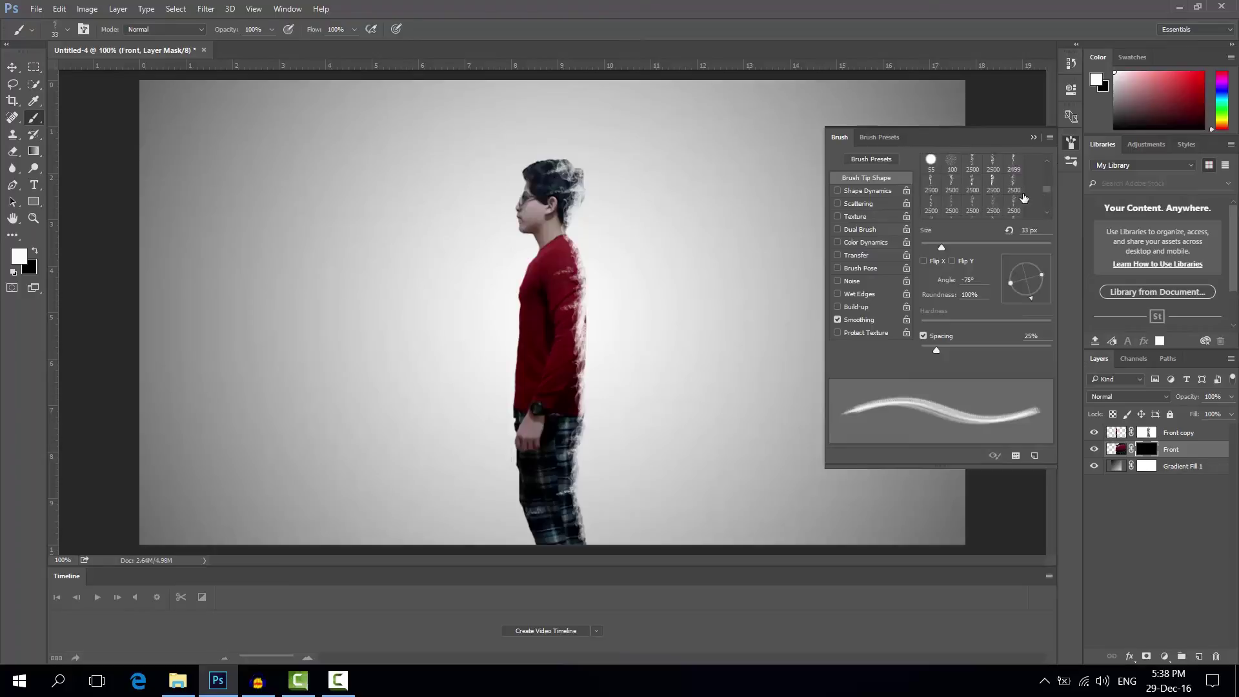
click(1014, 186)
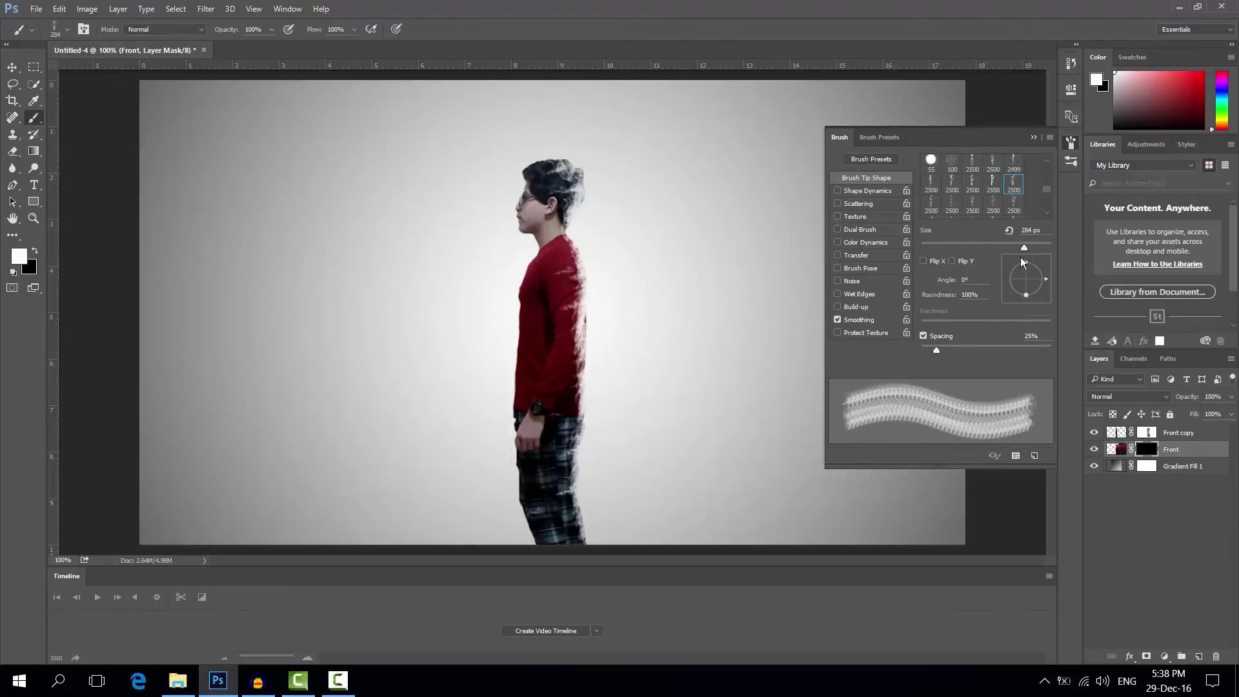
drag(1028, 245, 1037, 295)
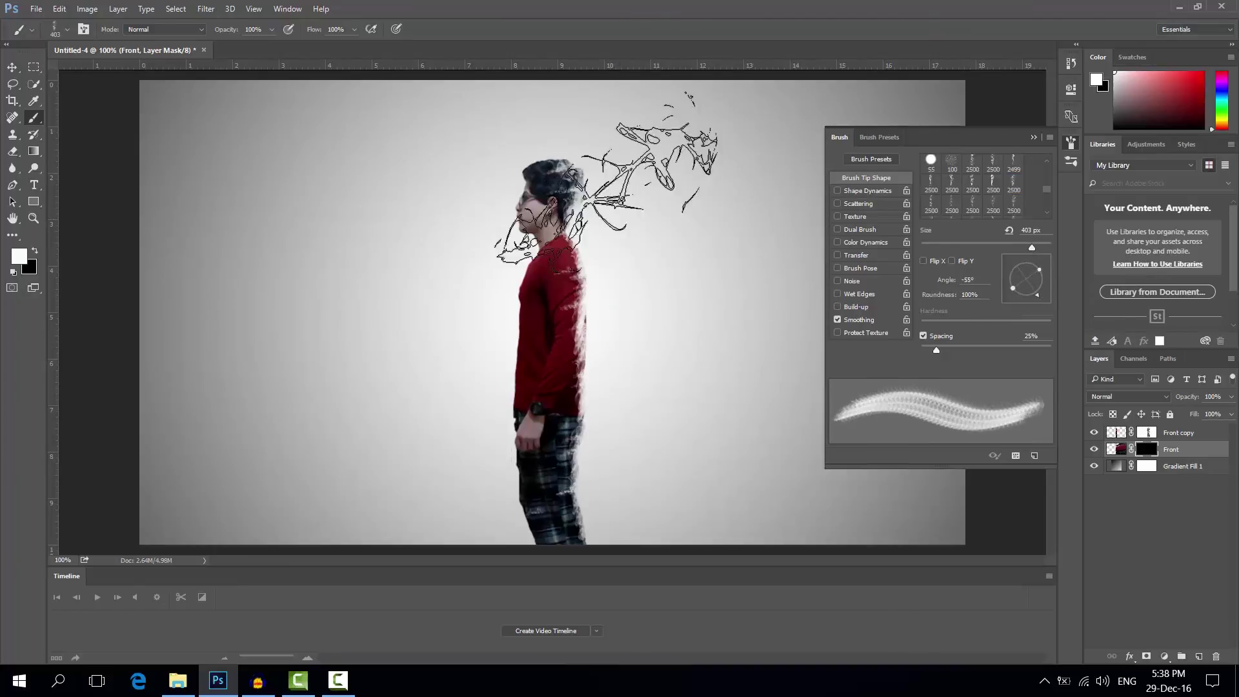
drag(1037, 294, 1034, 297)
click(684, 143)
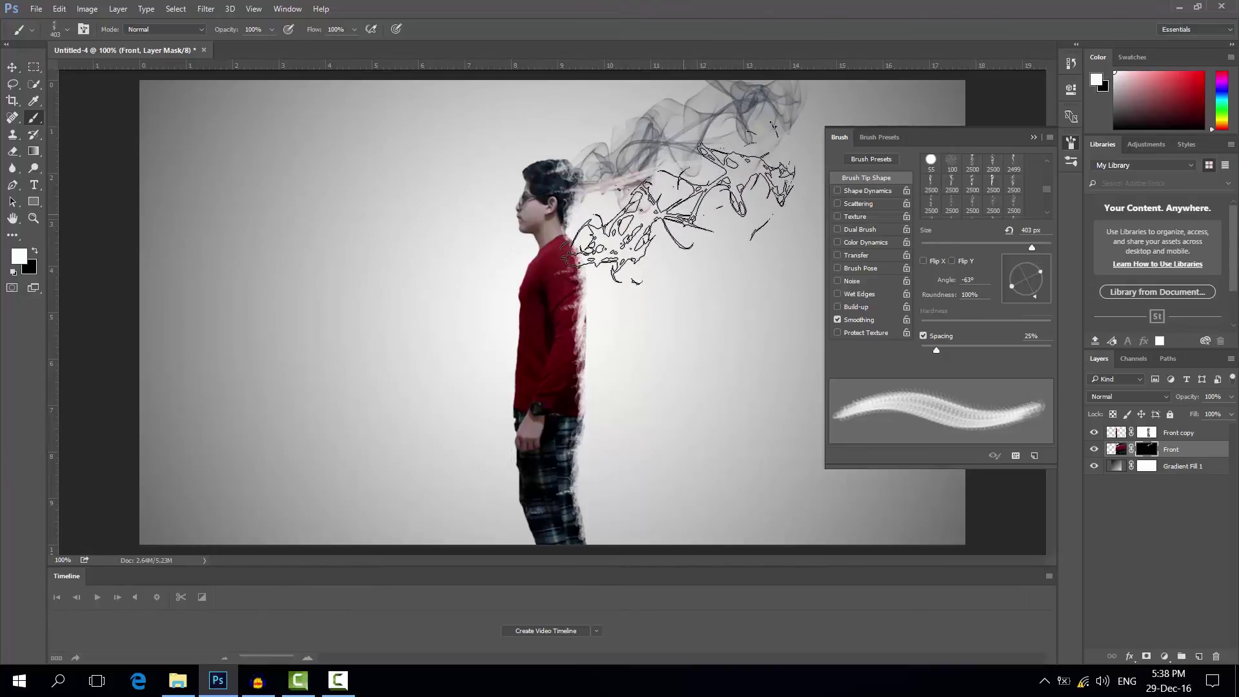
click(678, 202)
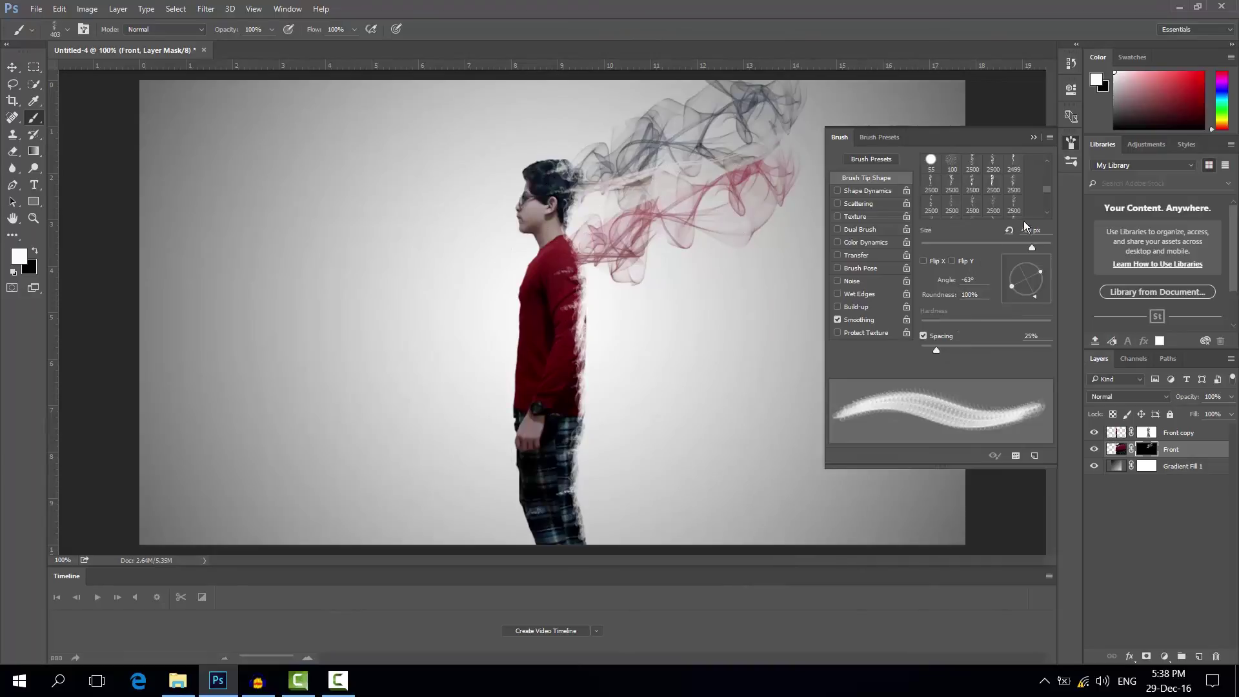
Step: Reveal a smoke trail behind the mid-back on the Front mask with another smoke tip at 413 px and -79°
click(931, 206)
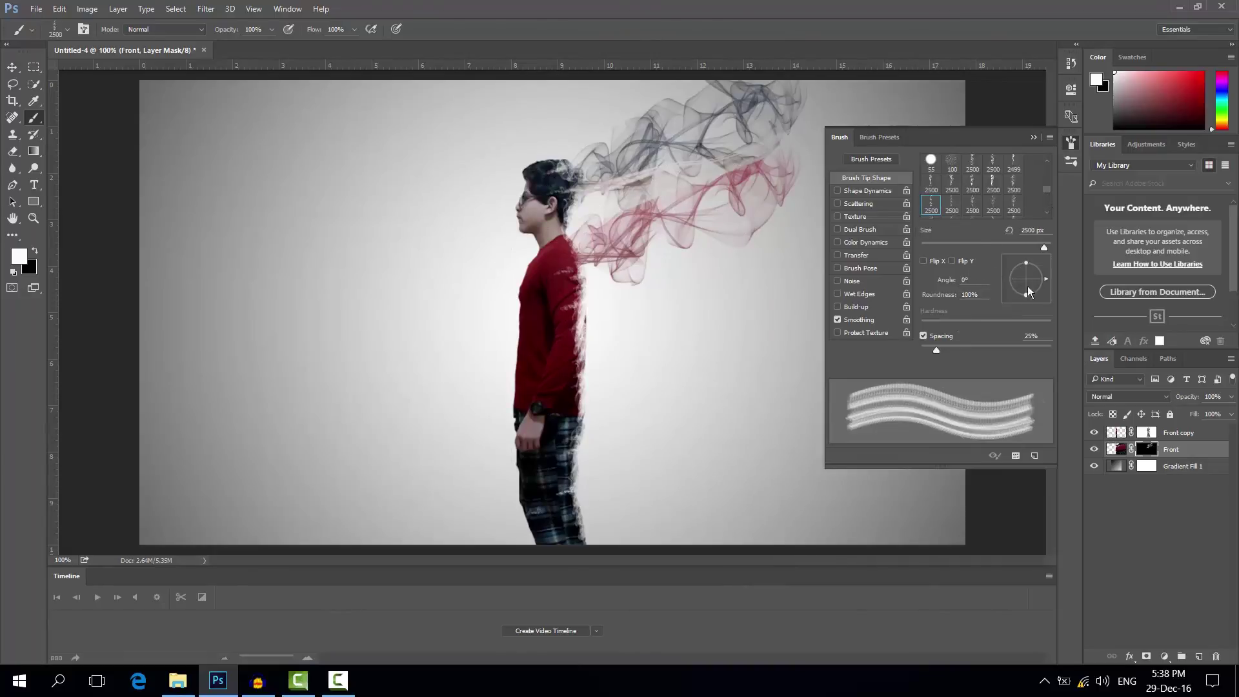
drag(1020, 248, 1023, 248)
drag(1044, 288, 1031, 312)
click(695, 301)
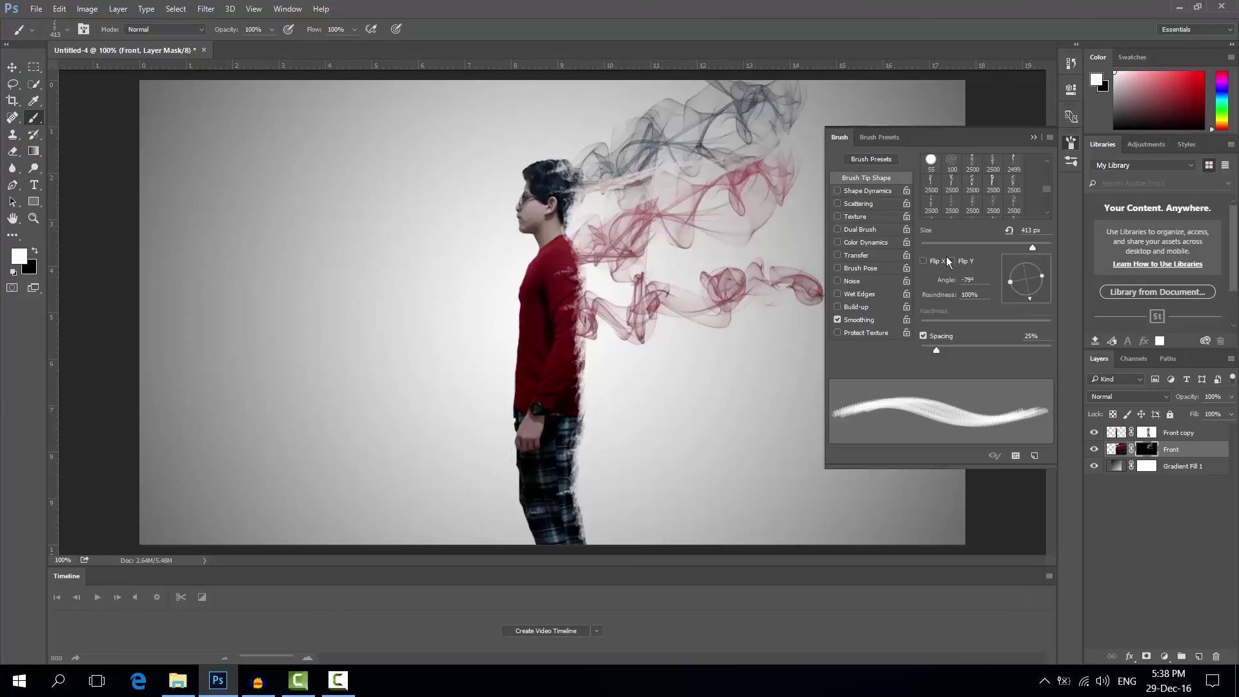
Step: Reveal smoke behind the trousers on the Front mask using another smoke tip at 403 px, angled to -73°
click(972, 201)
drag(1032, 288, 1034, 300)
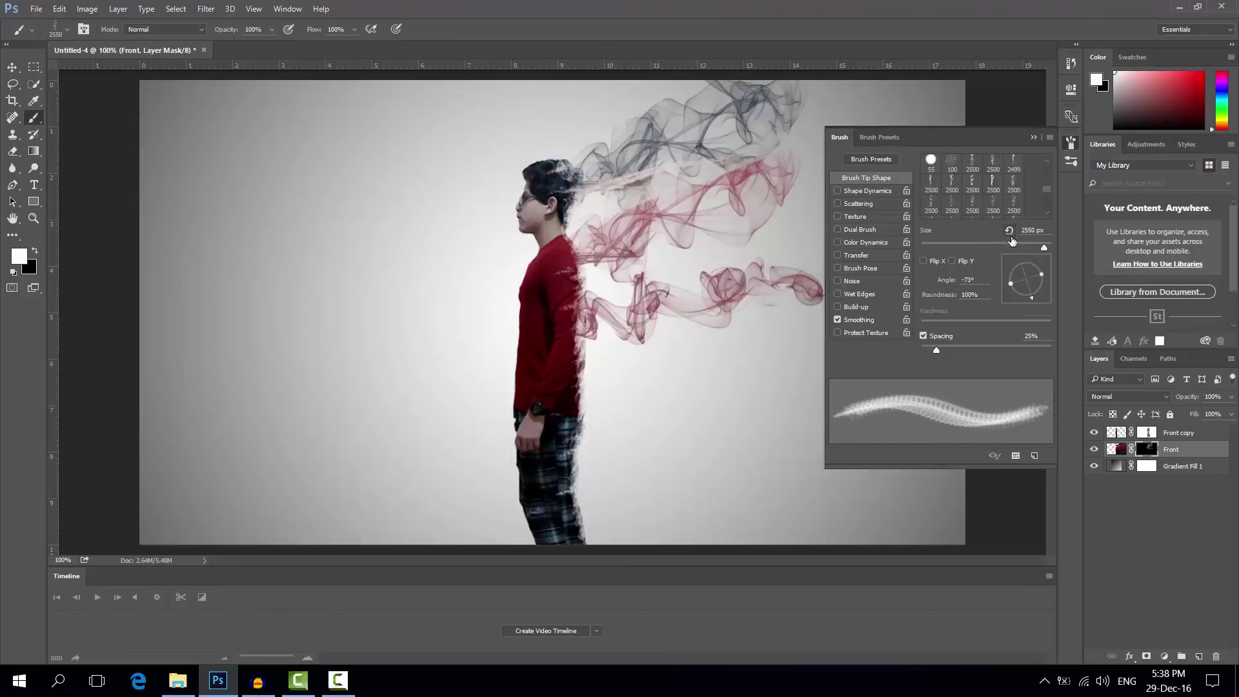
drag(1018, 249, 1031, 247)
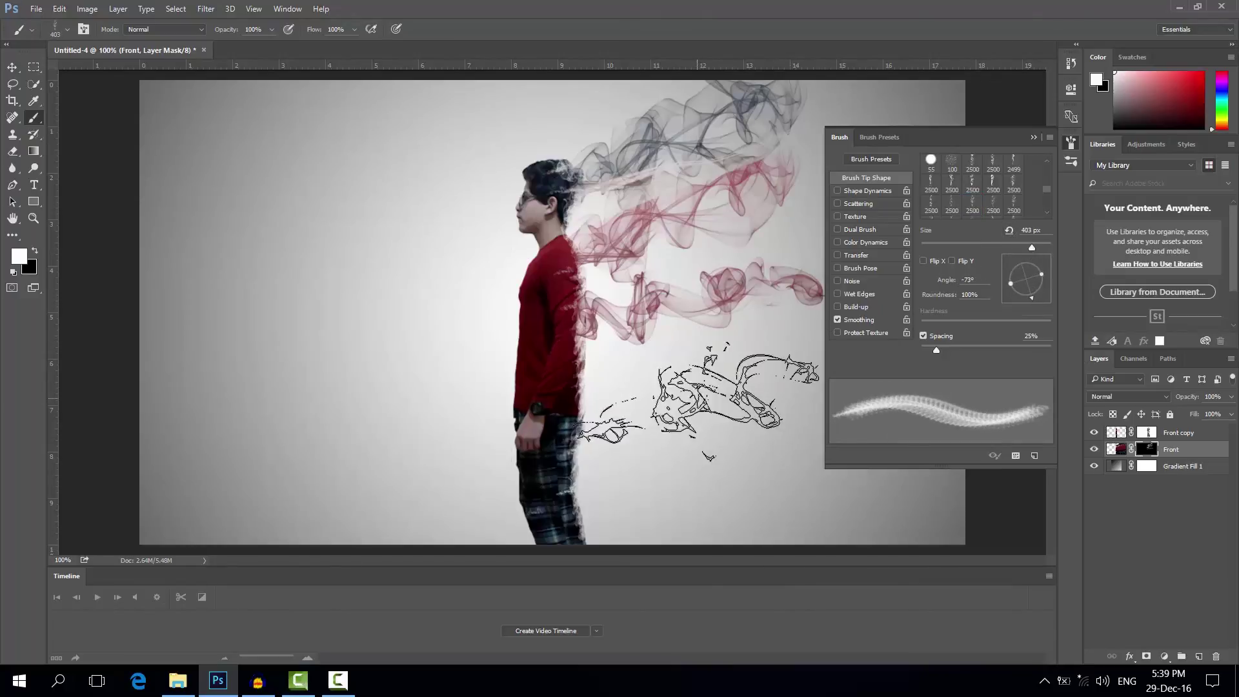
click(697, 444)
Step: Build up more smoke behind the trousers and sweater on the Front mask, varying the brush size with the tip angled to -75°
drag(1031, 247, 1010, 247)
drag(1027, 301, 1034, 294)
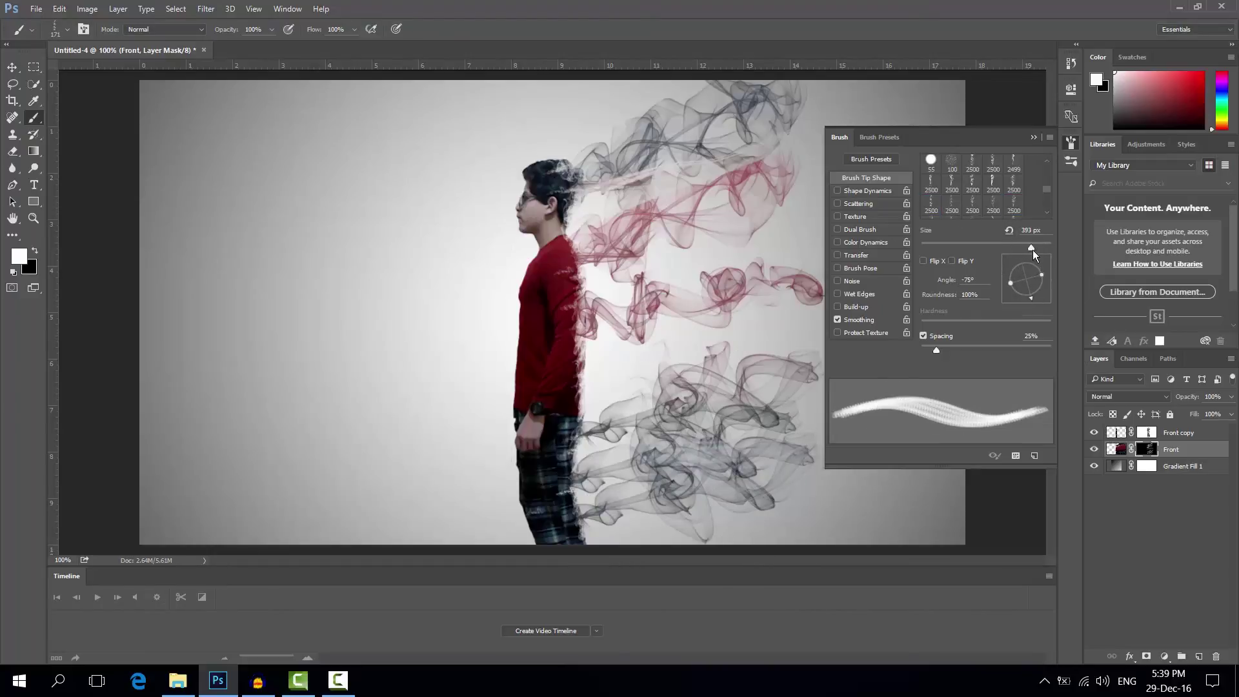
click(717, 249)
click(1072, 142)
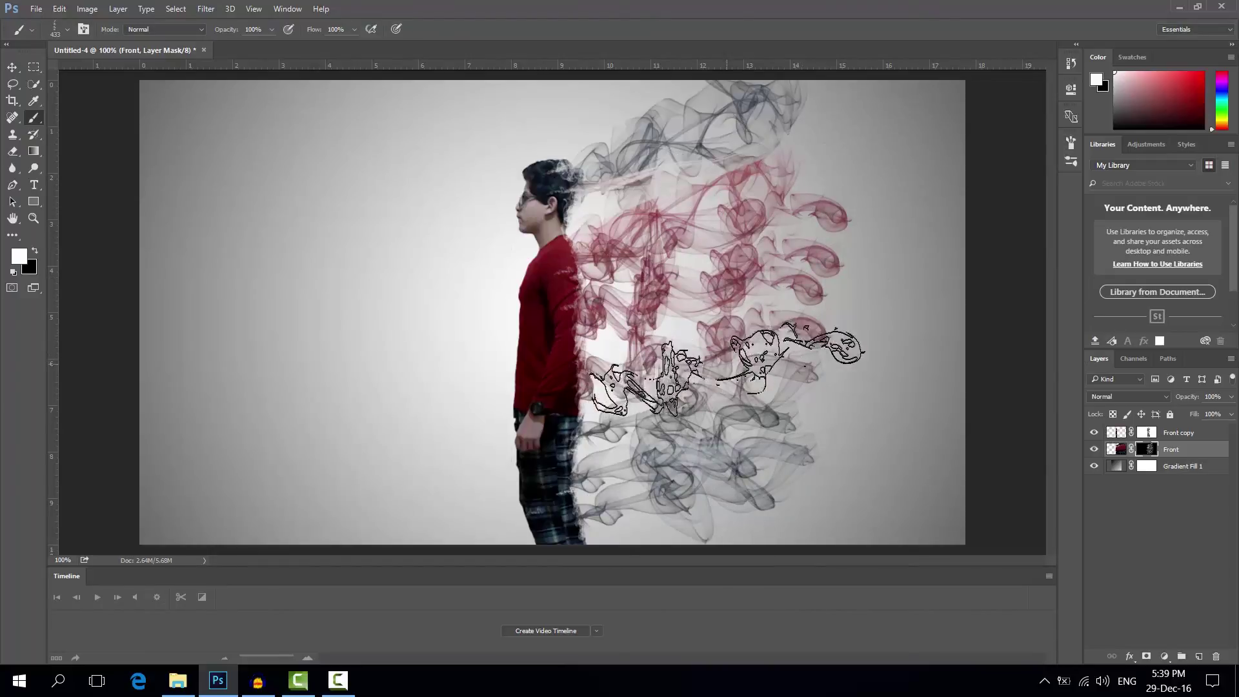
Step: Extend the smoke farther behind the body toward the canvas edge on the Front mask, using a 433 px tip angled to -36°
click(1072, 142)
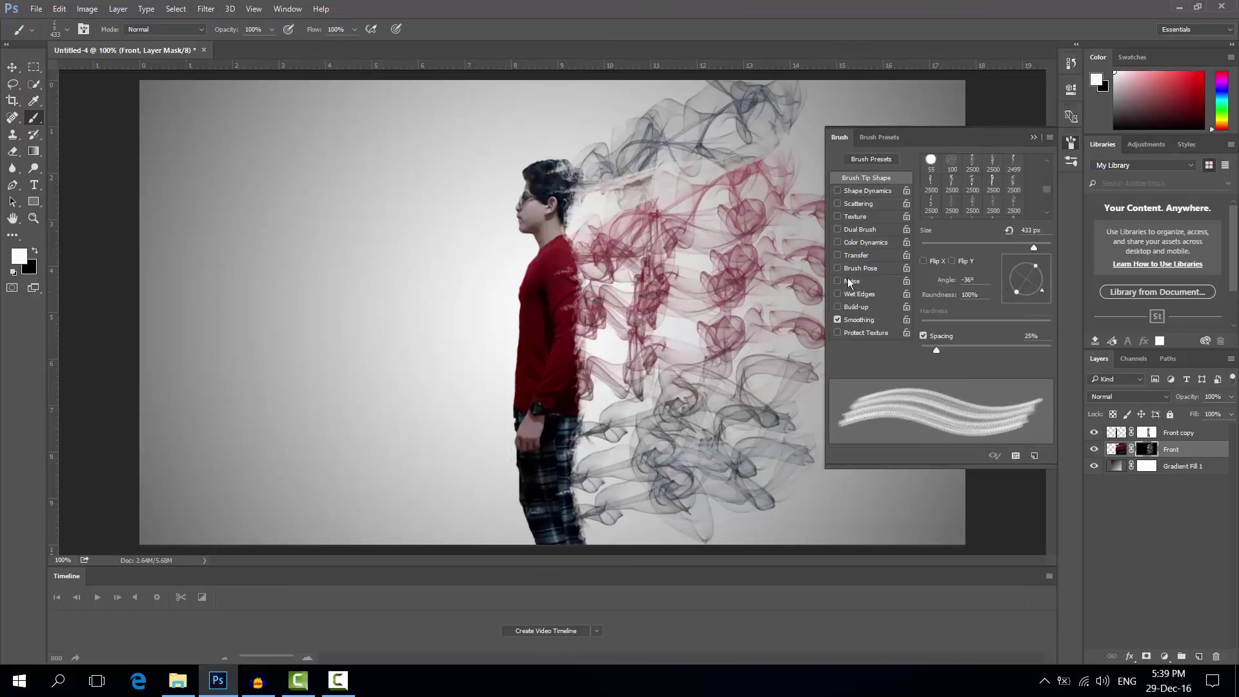
click(839, 135)
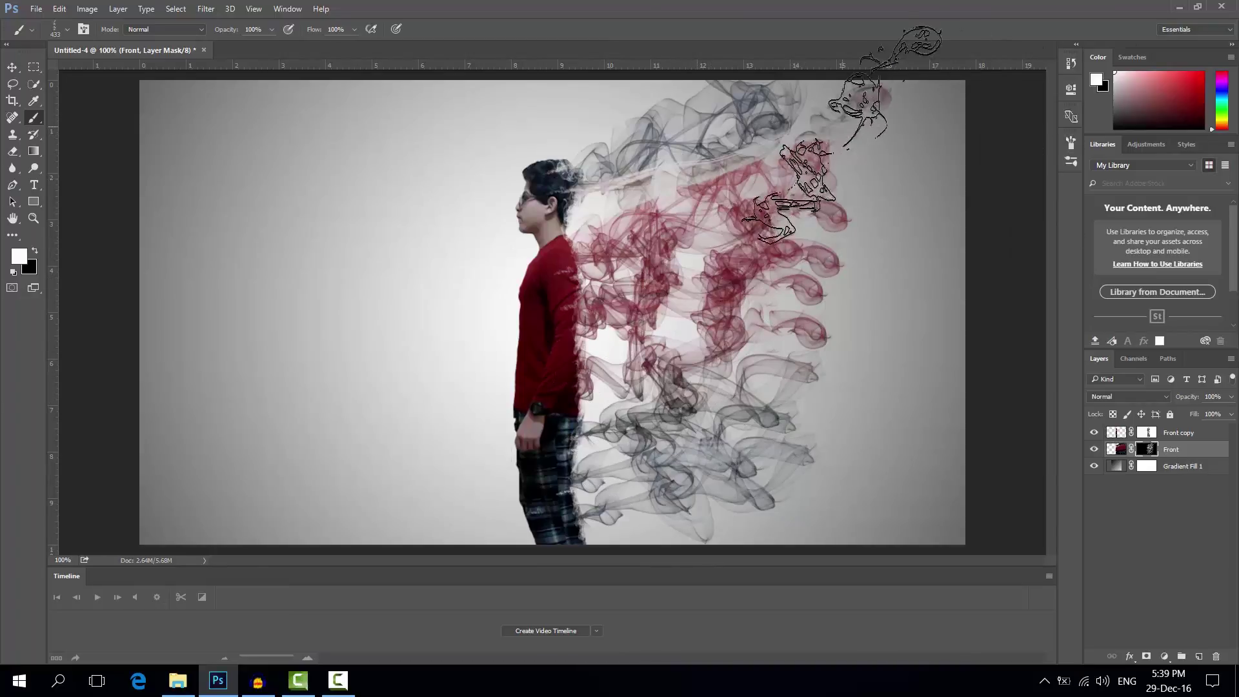
click(839, 135)
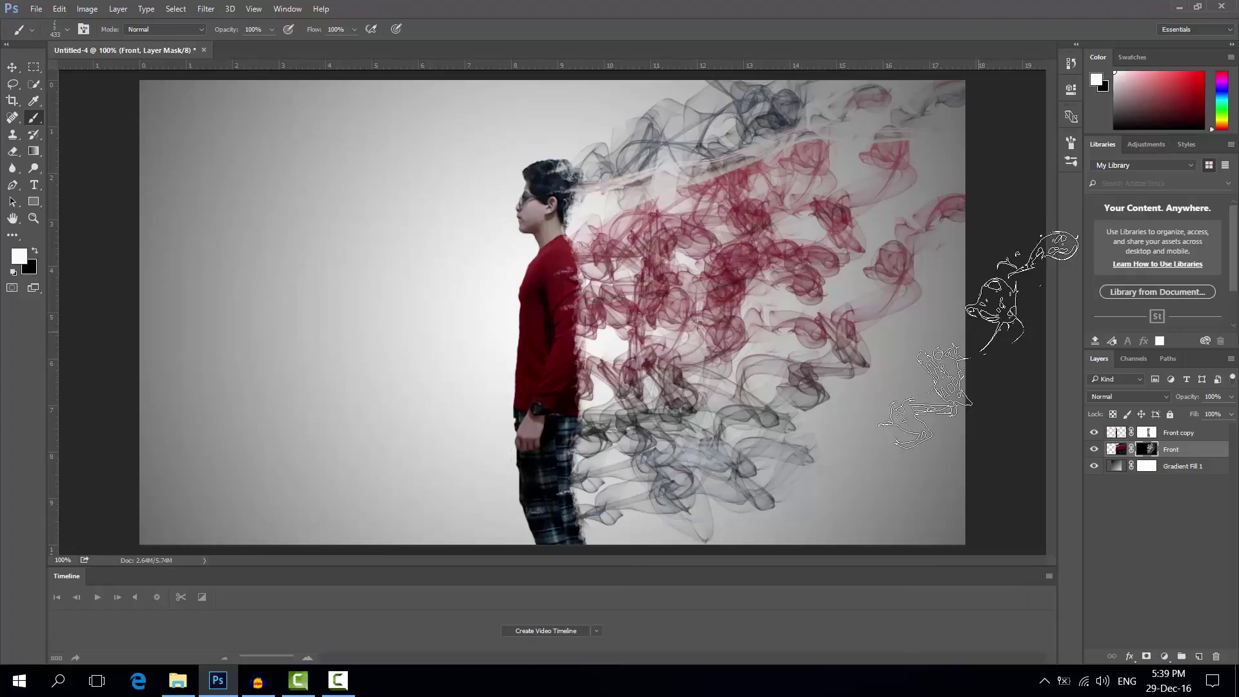
Step: Add fine smoke detail behind the sweater with another smoke tip at 126 px and -53°, and make black the foreground colour
click(1072, 142)
click(993, 205)
drag(1036, 273, 1038, 294)
click(995, 247)
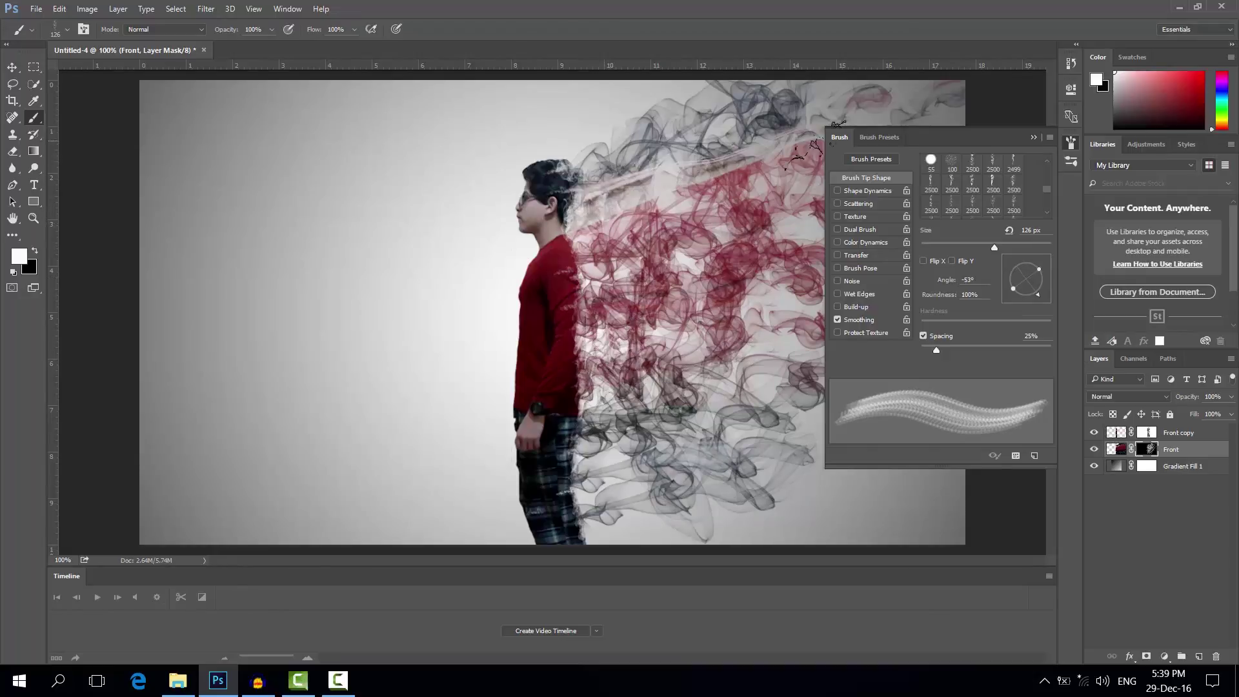
key(x)
mouse_move(661, 290)
mouse_down()
mouse_move(633, 293)
mouse_move(584, 333)
mouse_move(700, 255)
mouse_up()
key(ctrl+z)
key(ctrl+z)
key(ctrl+z)
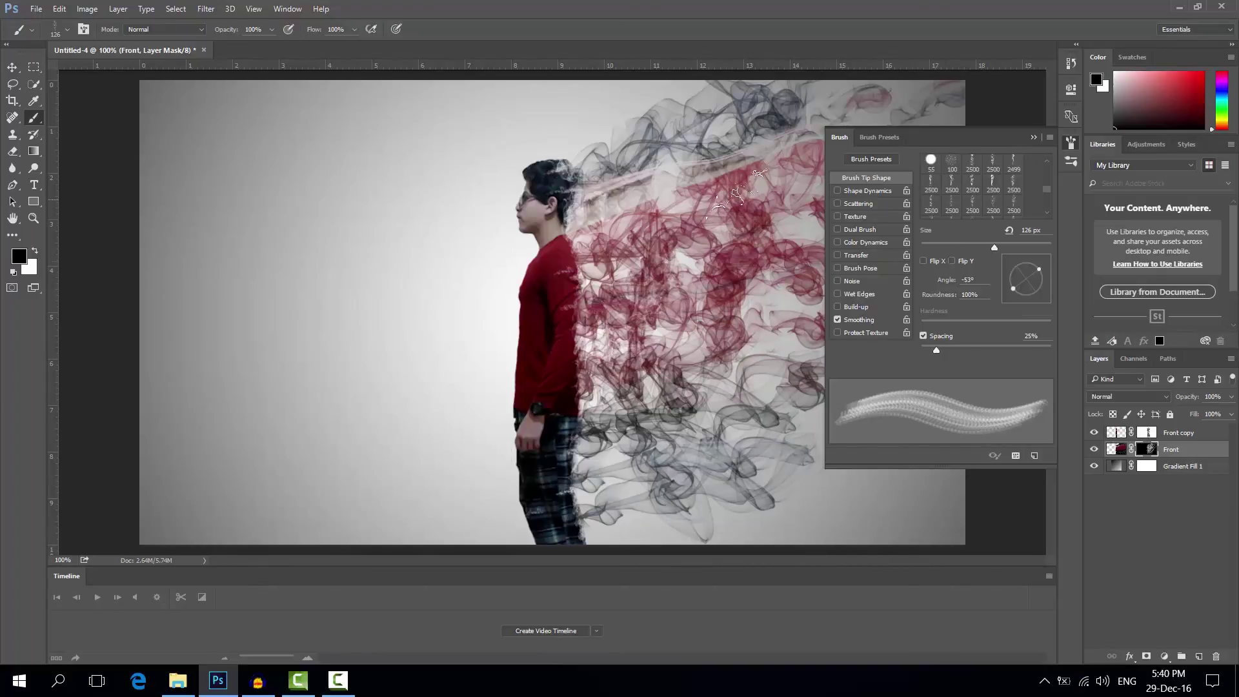
Step: Thin out the dense red smoke by painting black smoke strokes on the Front mask, and activate the Move tool
mouse_move(1040, 270)
mouse_down()
mouse_move(1026, 300)
mouse_move(1040, 244)
mouse_up()
click(994, 206)
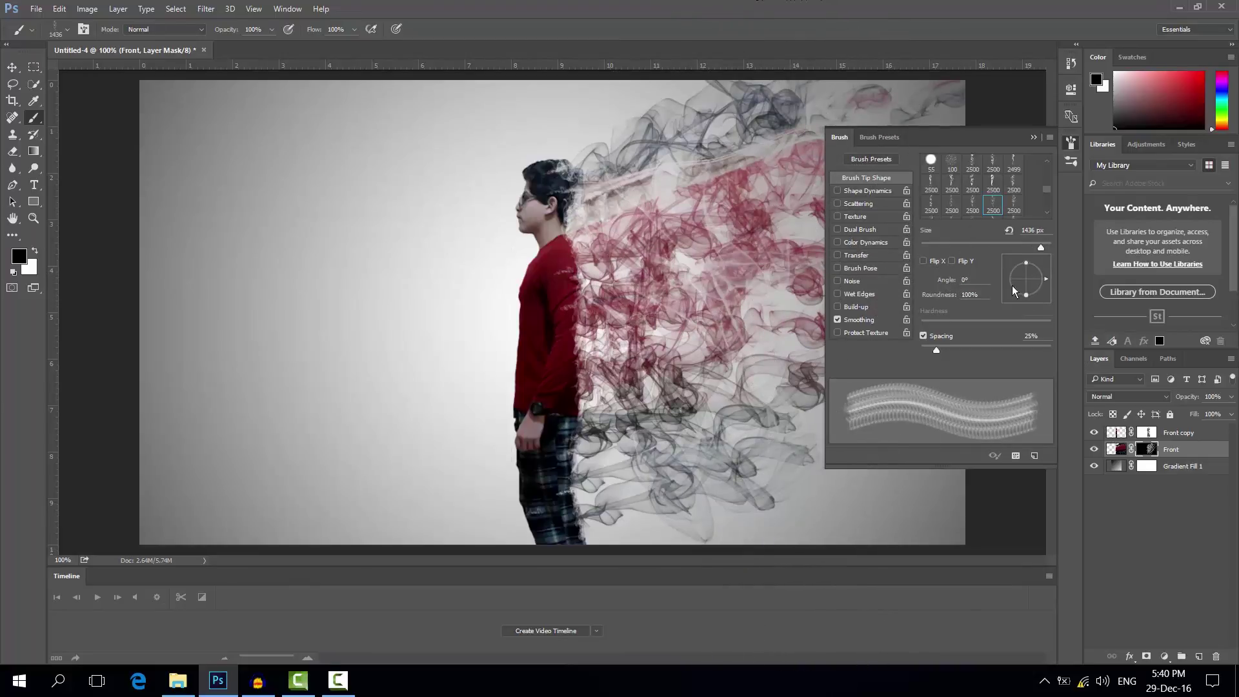
key(F5)
key(v)
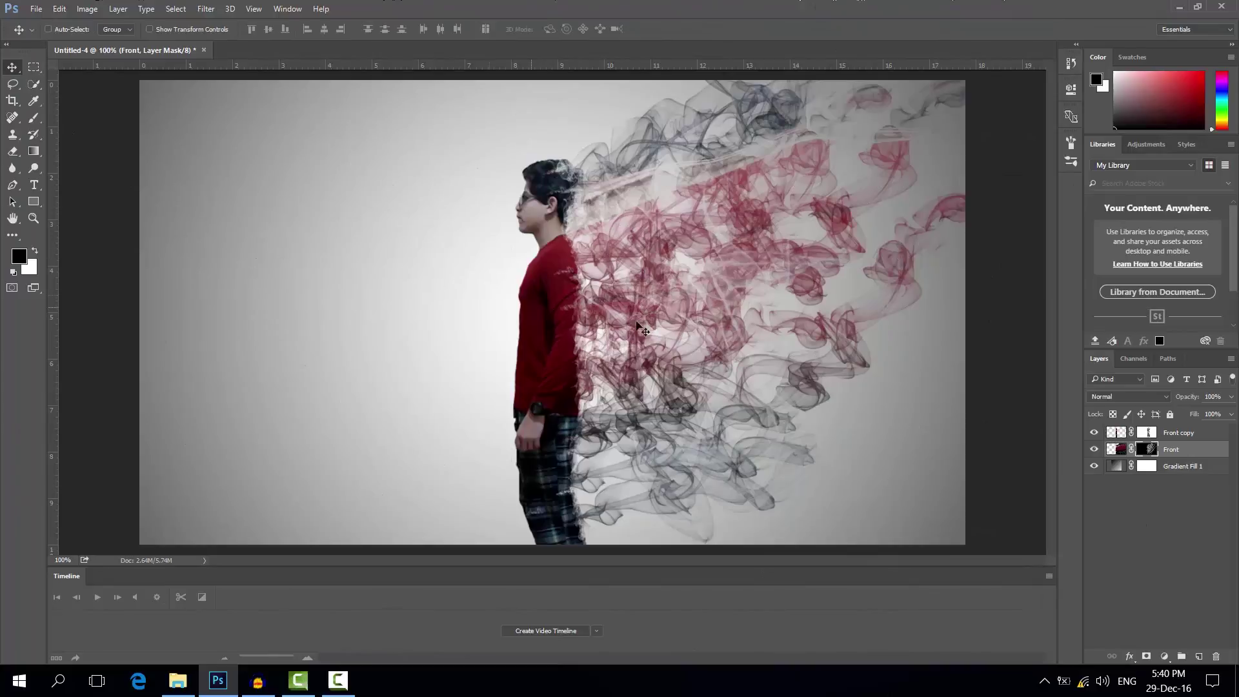